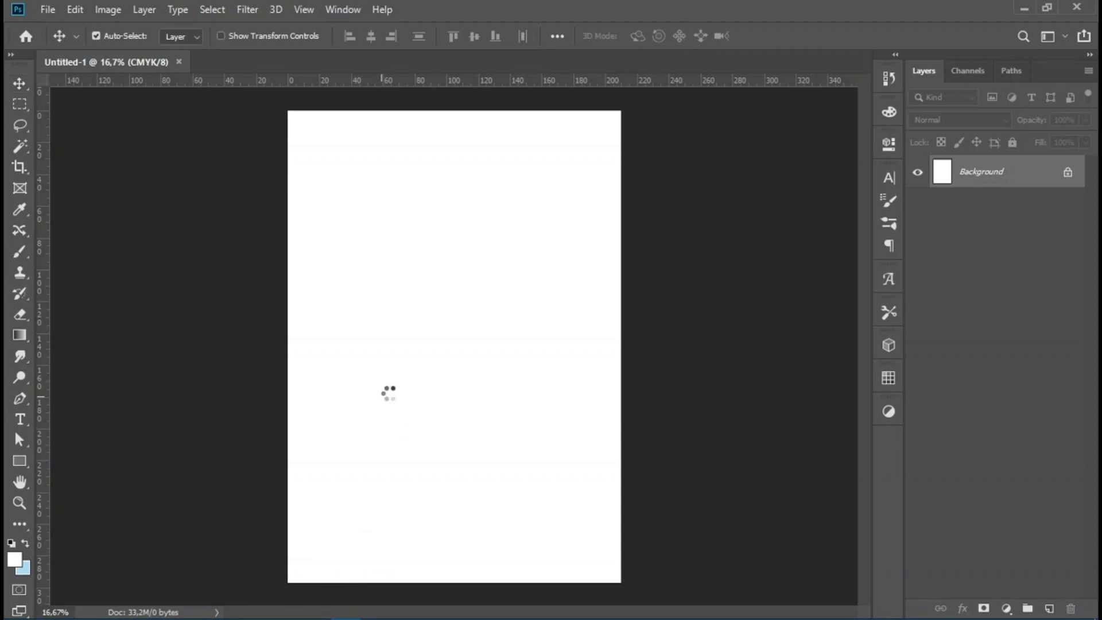
# Step: Scale the placed Africa silhouette down slightly to leave a margin on the page and commit its placement
pyautogui.moveTo(619, 543); pyautogui.dragTo(586, 516)
pyautogui.press('Return')
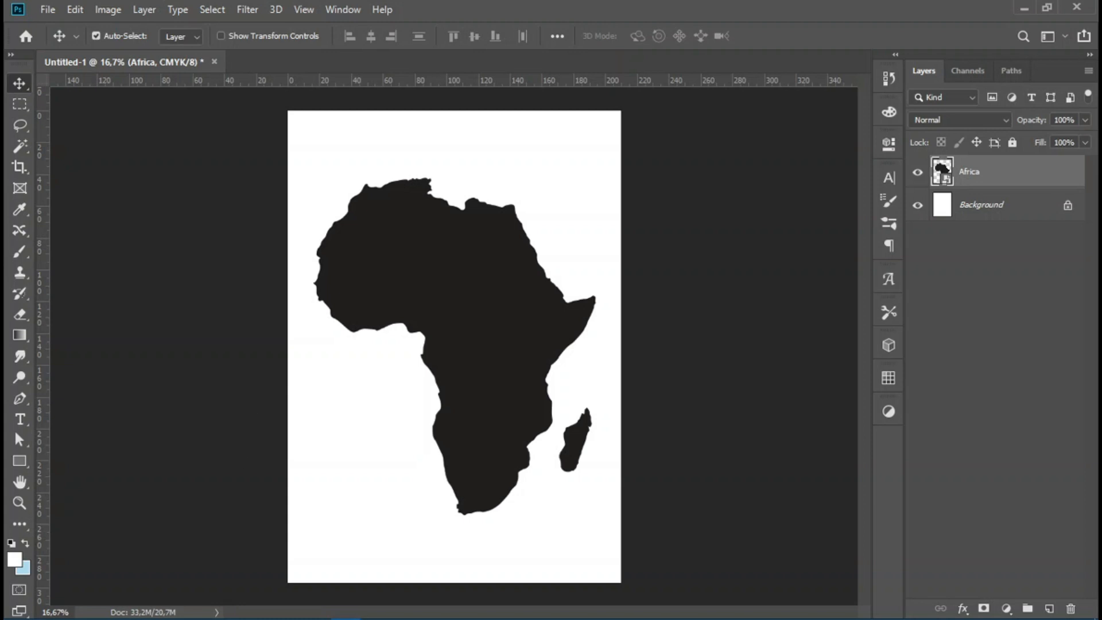
# Step: Place Piano keys.png into the document, scale it slightly smaller and position it across the lower part of the Africa map
pyautogui.click(109, 608)
pyautogui.moveTo(370, 231); pyautogui.dragTo(408, 448)
pyautogui.moveTo(394, 375); pyautogui.dragTo(393, 474)
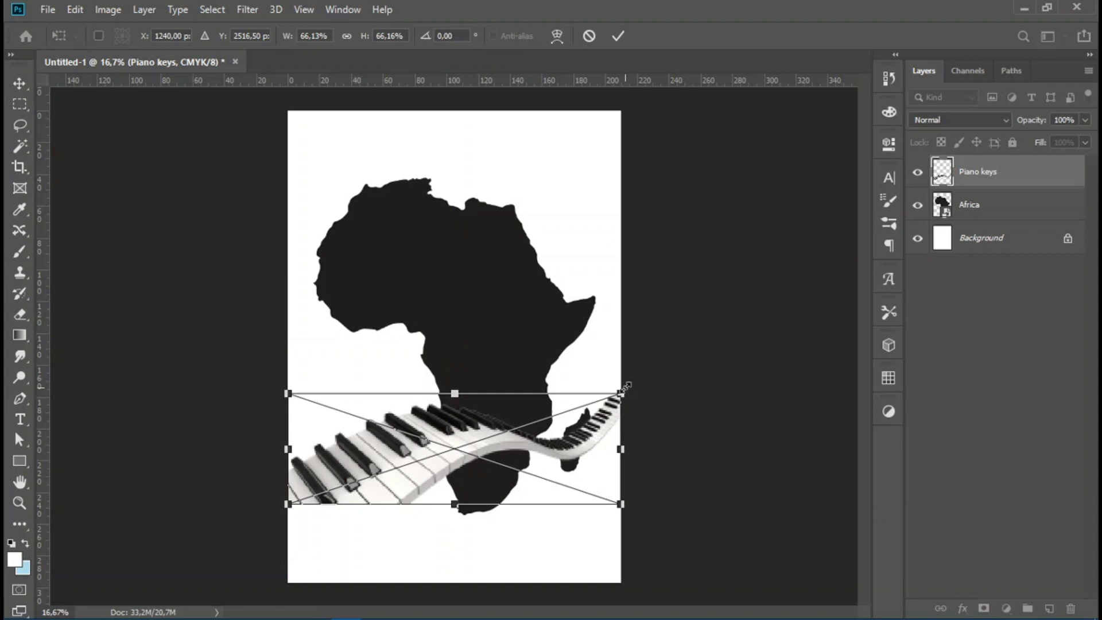
pyautogui.moveTo(625, 386); pyautogui.dragTo(611, 410)
pyautogui.press('Return')
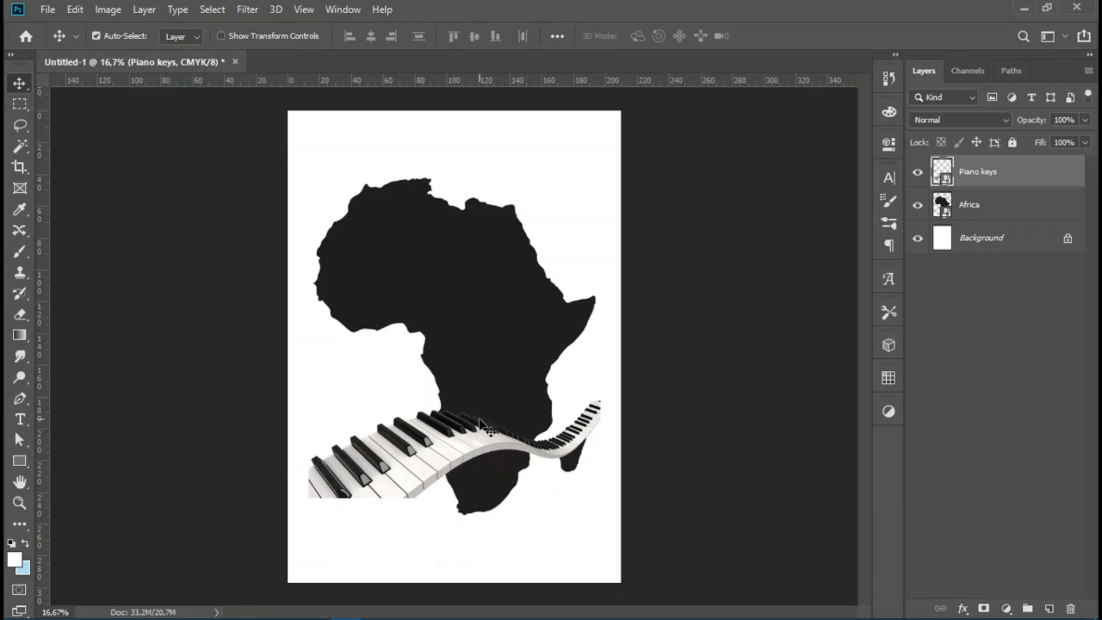
pyautogui.moveTo(429, 448); pyautogui.dragTo(437, 472)
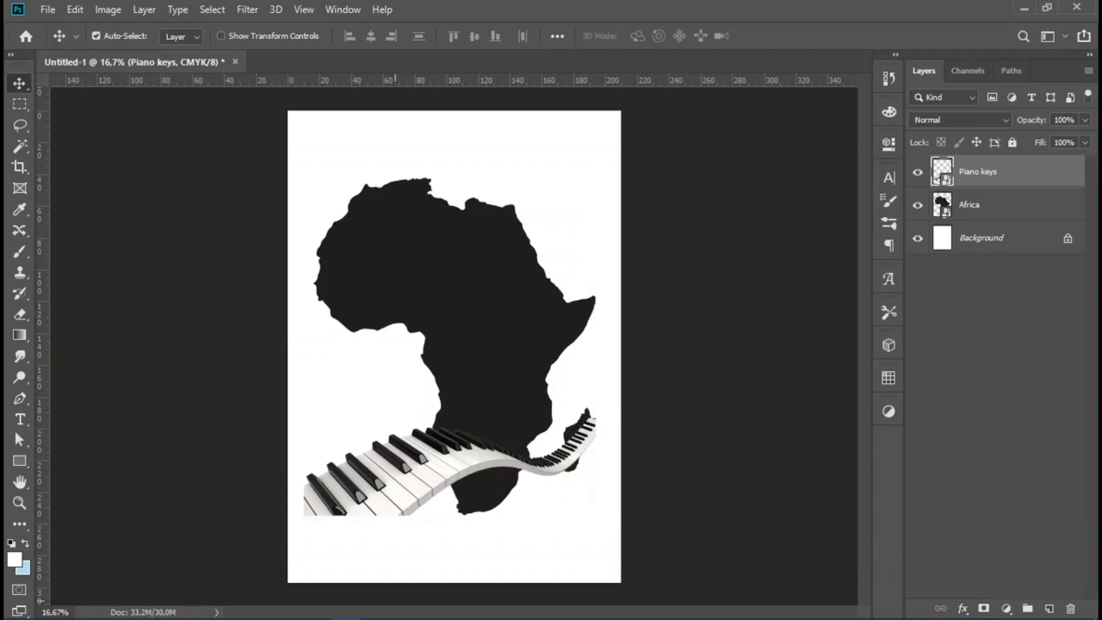
# Step: Switch to File Explorer, open the flat-african-pattern-design.jpg folder in Downloads > Compressed and show its files as large icons
pyautogui.click(108, 608)
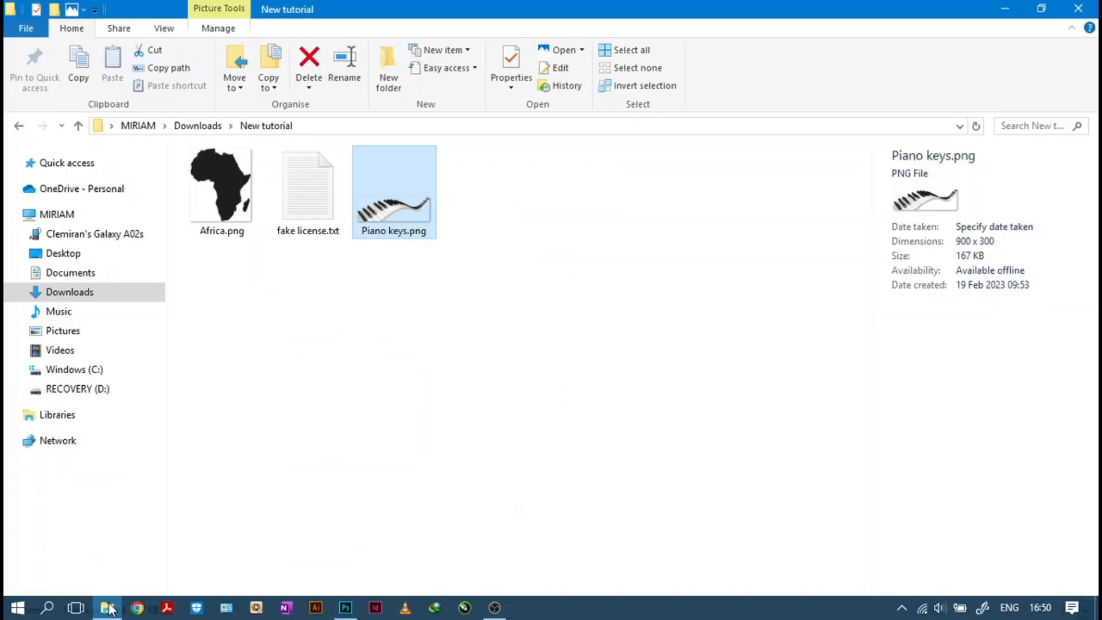
pyautogui.click(55, 291)
pyautogui.doubleClick(232, 305)
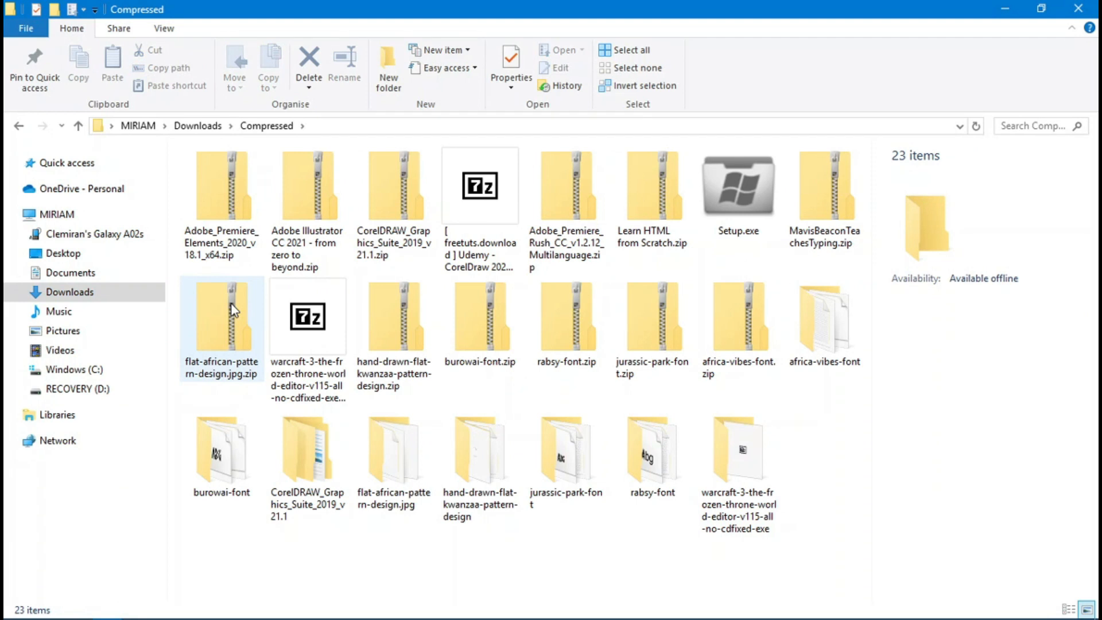
pyautogui.doubleClick(848, 338)
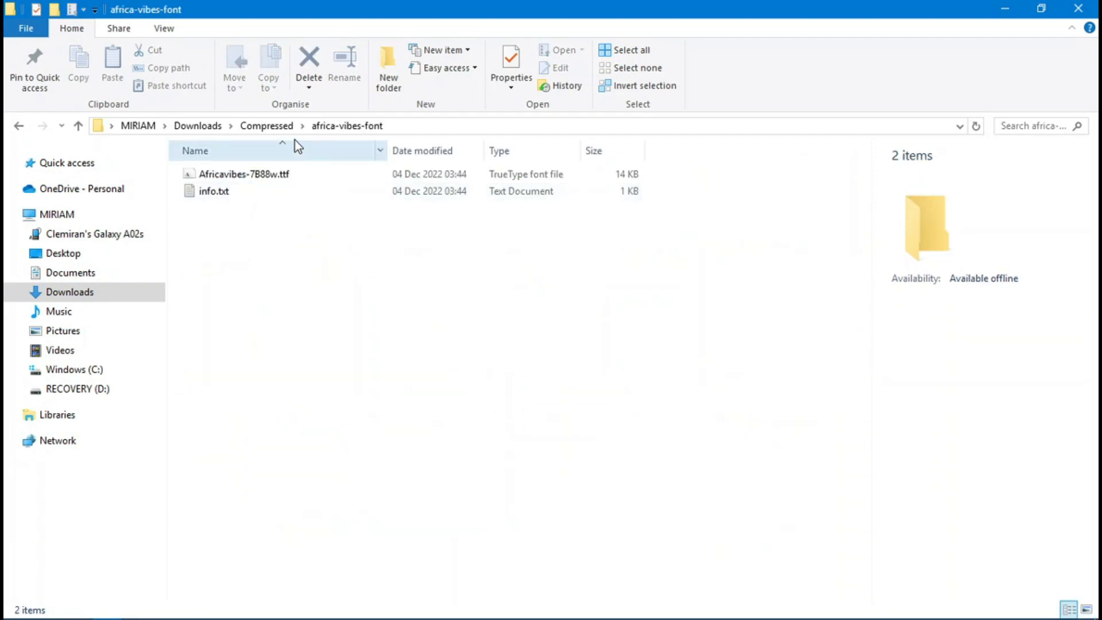
pyautogui.click(266, 126)
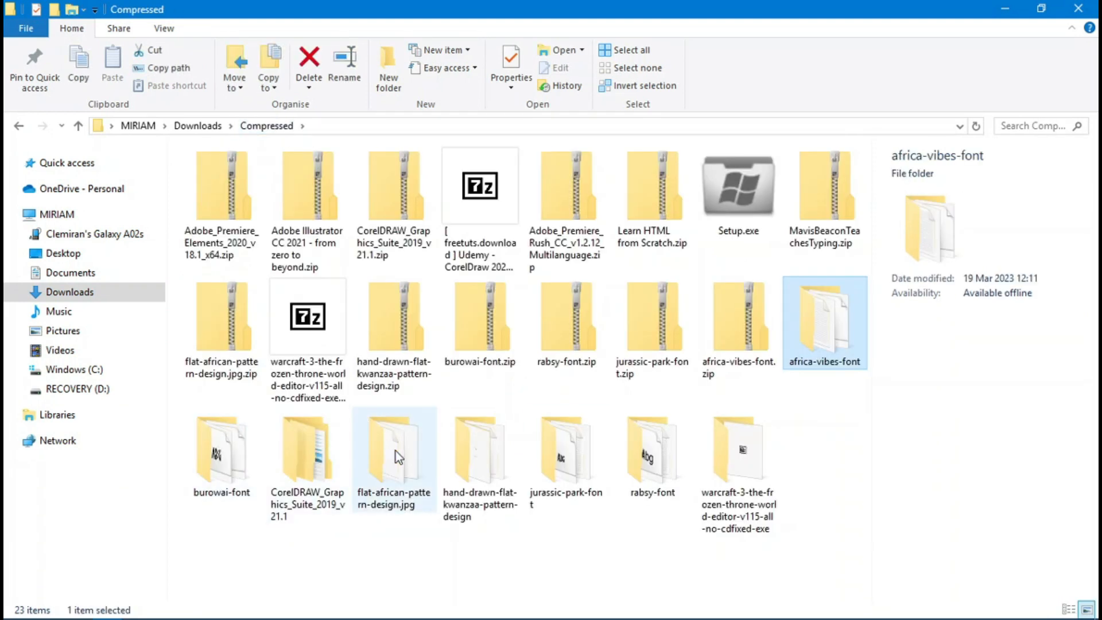
pyautogui.doubleClick(395, 450)
pyautogui.rightClick(331, 332)
pyautogui.moveTo(406, 342)
pyautogui.click(556, 364)
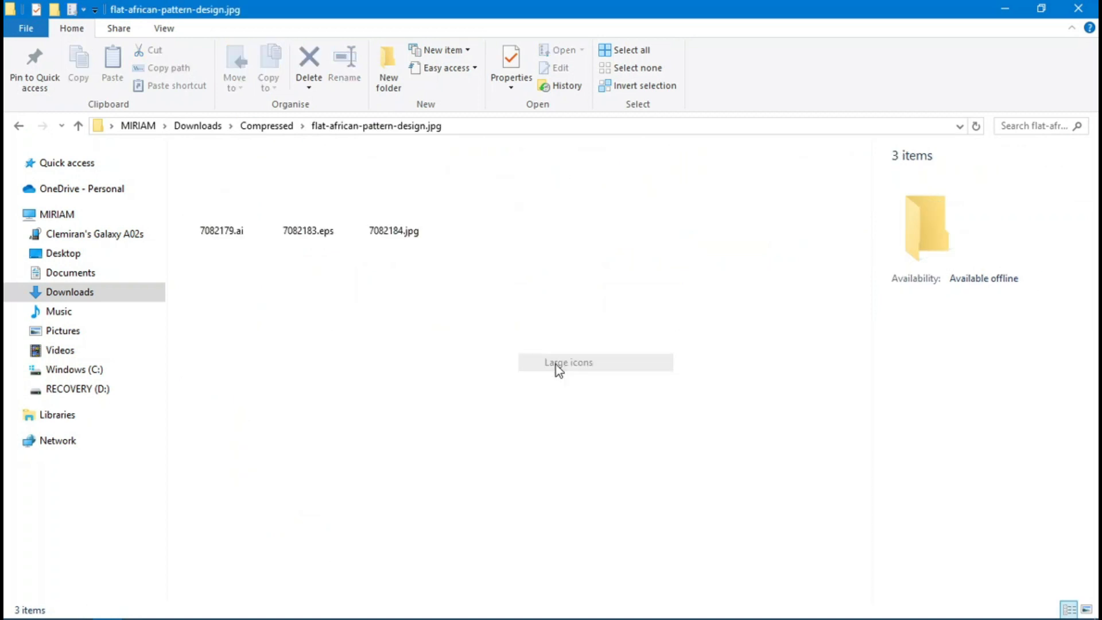
# Step: Place 7082184.jpg into the document, scale it to 75.82% and position it against the page's left edge over northern Africa
pyautogui.moveTo(394, 189); pyautogui.dragTo(446, 370)
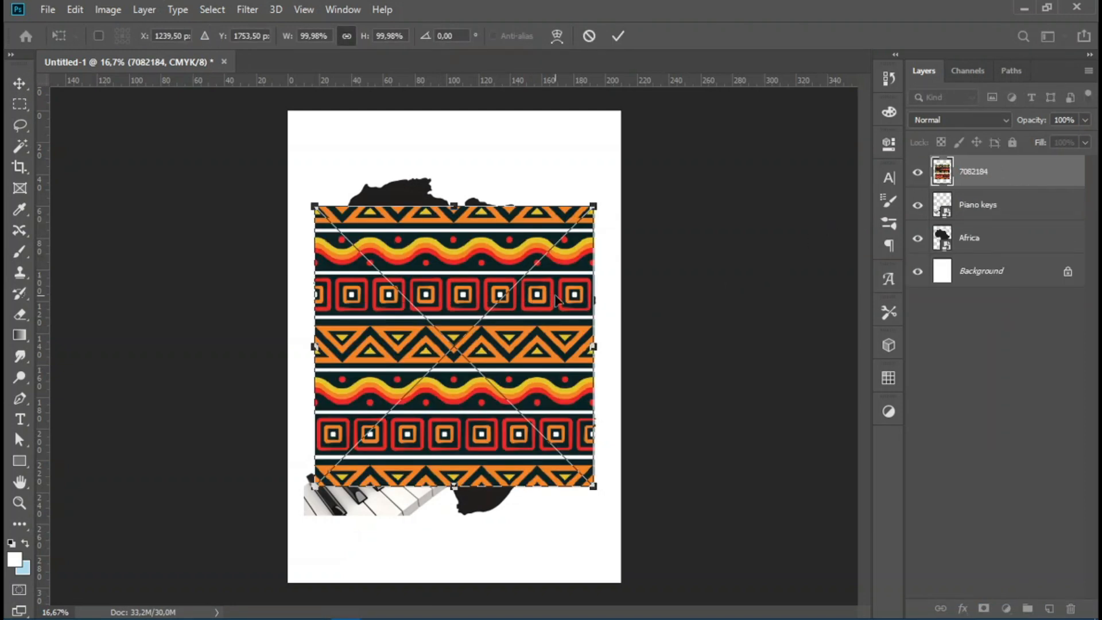
pyautogui.moveTo(581, 362); pyautogui.dragTo(554, 342)
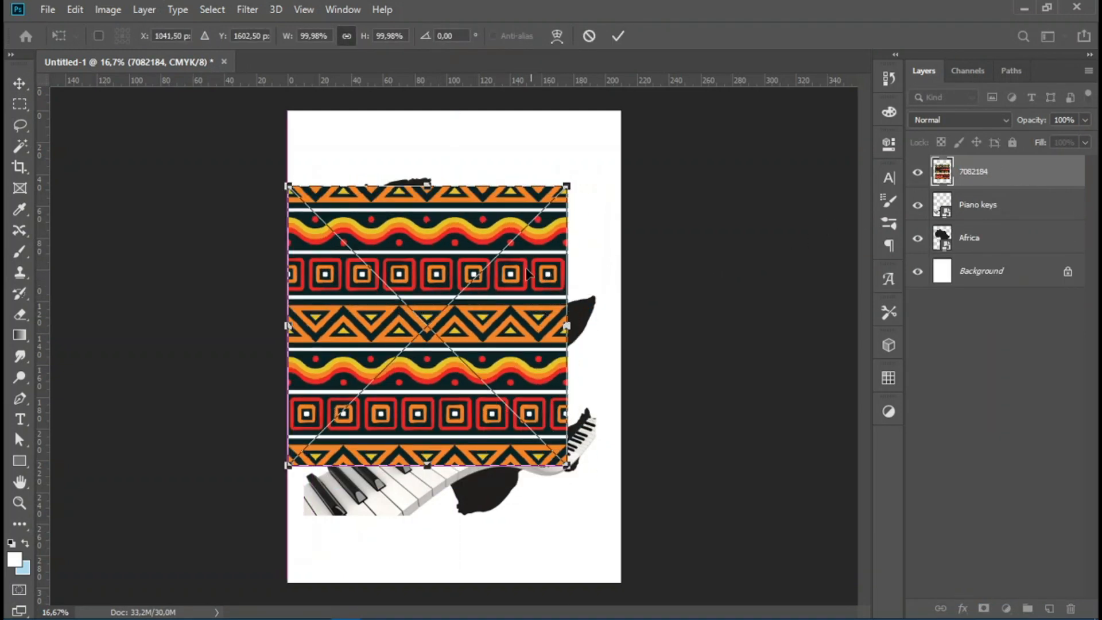
pyautogui.moveTo(568, 465); pyautogui.dragTo(525, 393)
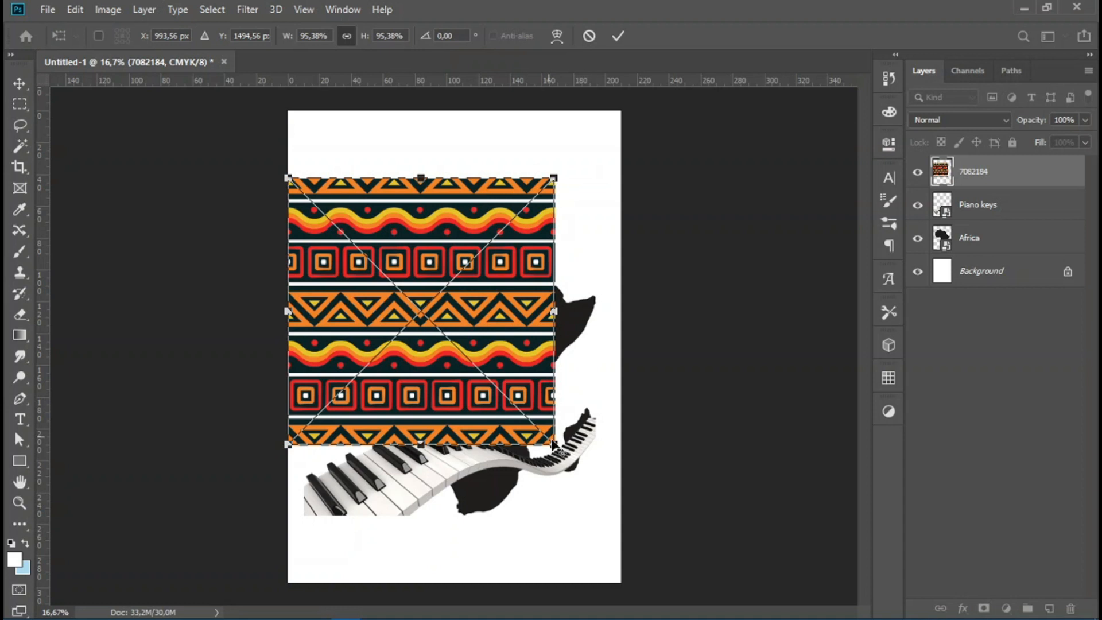
pyautogui.moveTo(547, 436); pyautogui.dragTo(524, 418)
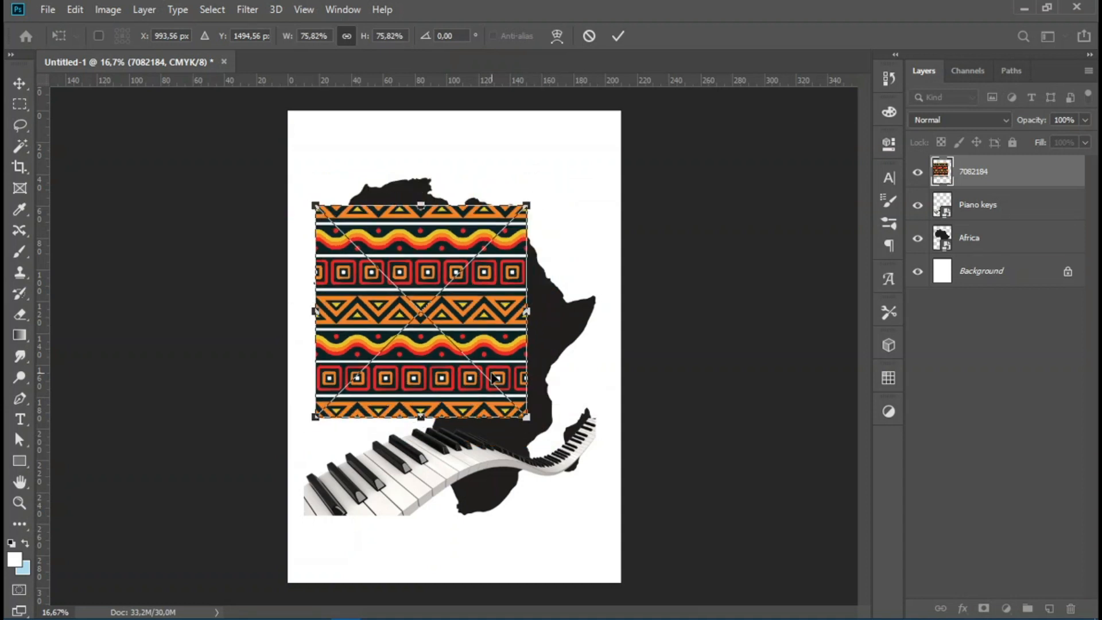
pyautogui.moveTo(475, 360)
pyautogui.mouseDown()
pyautogui.moveTo(480, 344)
pyautogui.moveTo(466, 333)
pyautogui.moveTo(469, 343)
pyautogui.mouseUp()
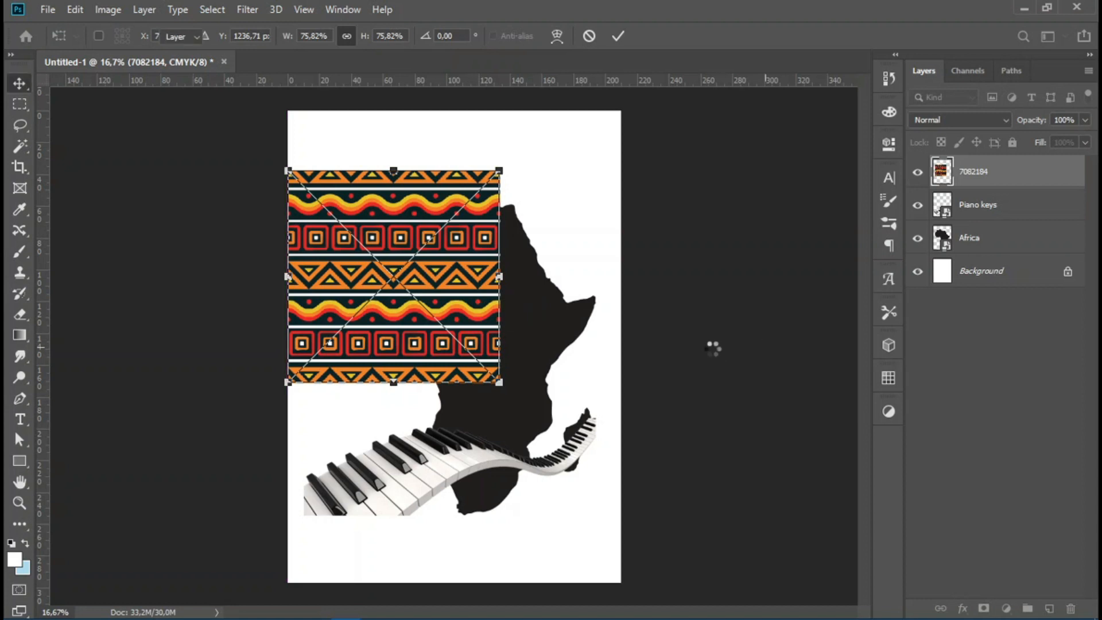
pyautogui.press('Return')
# Step: Move the pattern layer below Piano keys and duplicate it, placing the copy flush against the original's right side
pyautogui.moveTo(983, 171); pyautogui.dragTo(996, 219)
pyautogui.press('alt')
pyautogui.moveTo(472, 268); pyautogui.dragTo(659, 260)
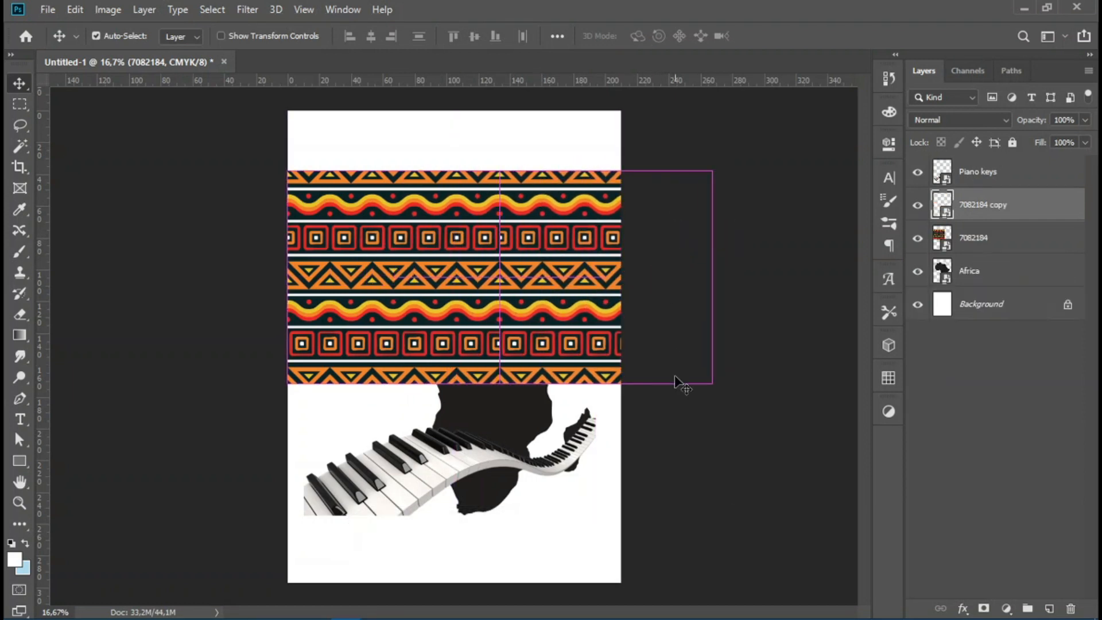
pyautogui.click(694, 408)
pyautogui.click(603, 295)
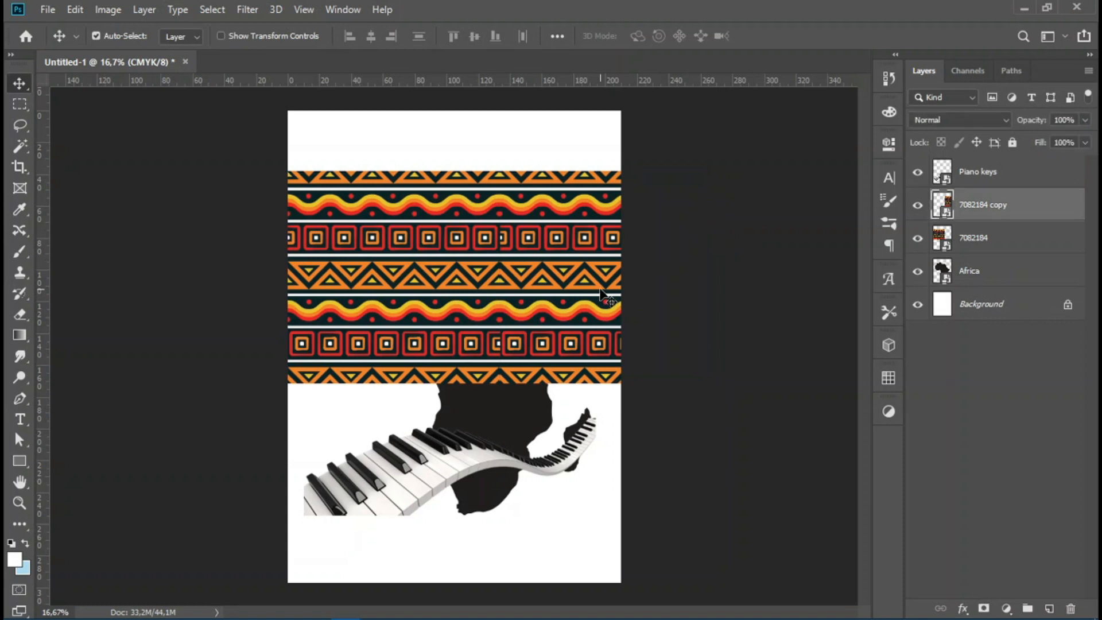
pyautogui.moveTo(629, 287); pyautogui.dragTo(403, 272)
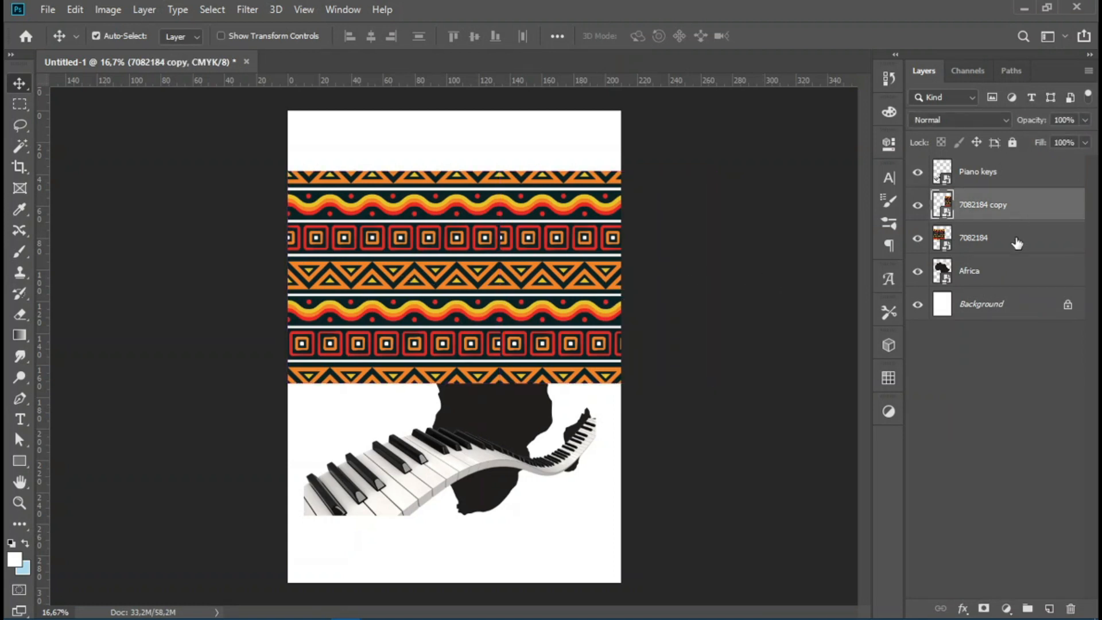
# Step: Duplicate both pattern layers together and move the copies directly below the originals to cover the lower page
pyautogui.click(1017, 243)
pyautogui.keyDown('shift'); pyautogui.click(1017, 216); pyautogui.keyUp('shift')
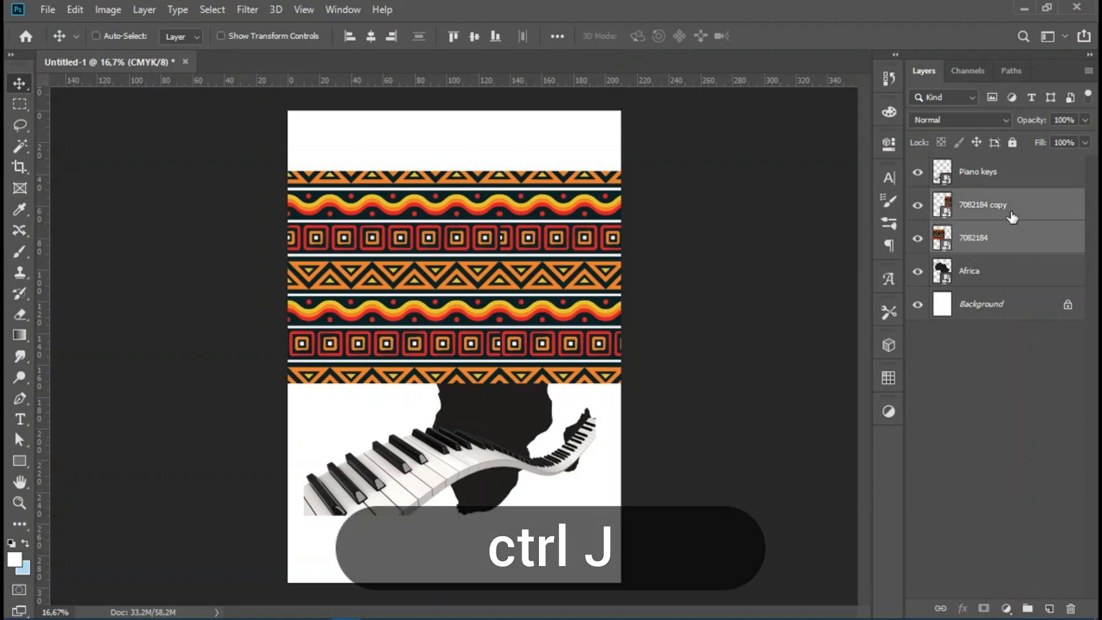
pyautogui.hotkey('ctrl', 'j')
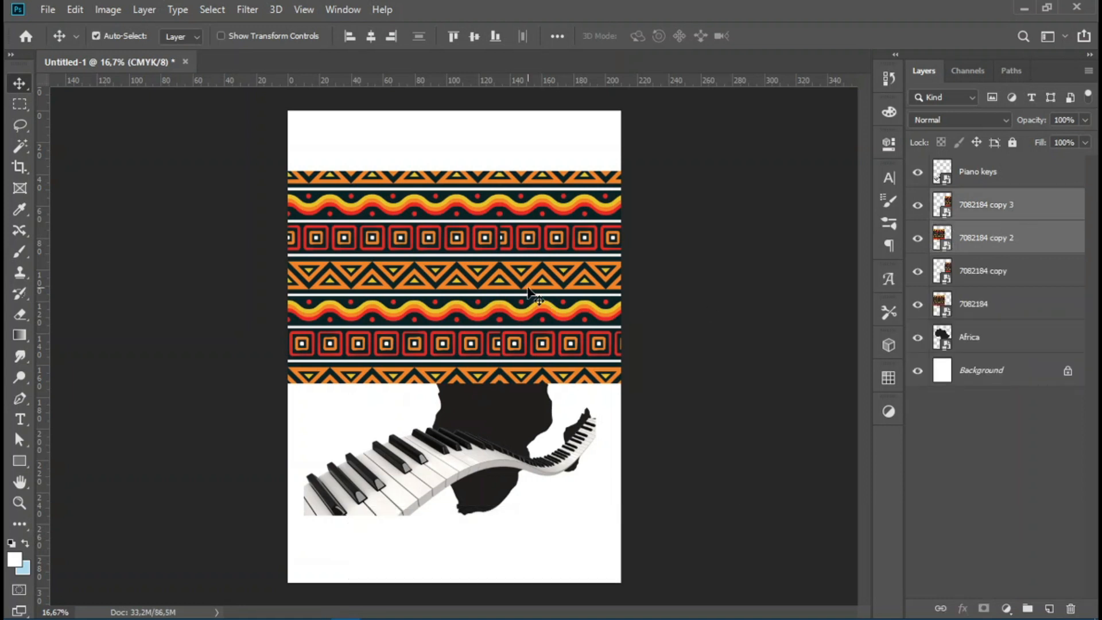
pyautogui.moveTo(519, 282); pyautogui.dragTo(516, 486)
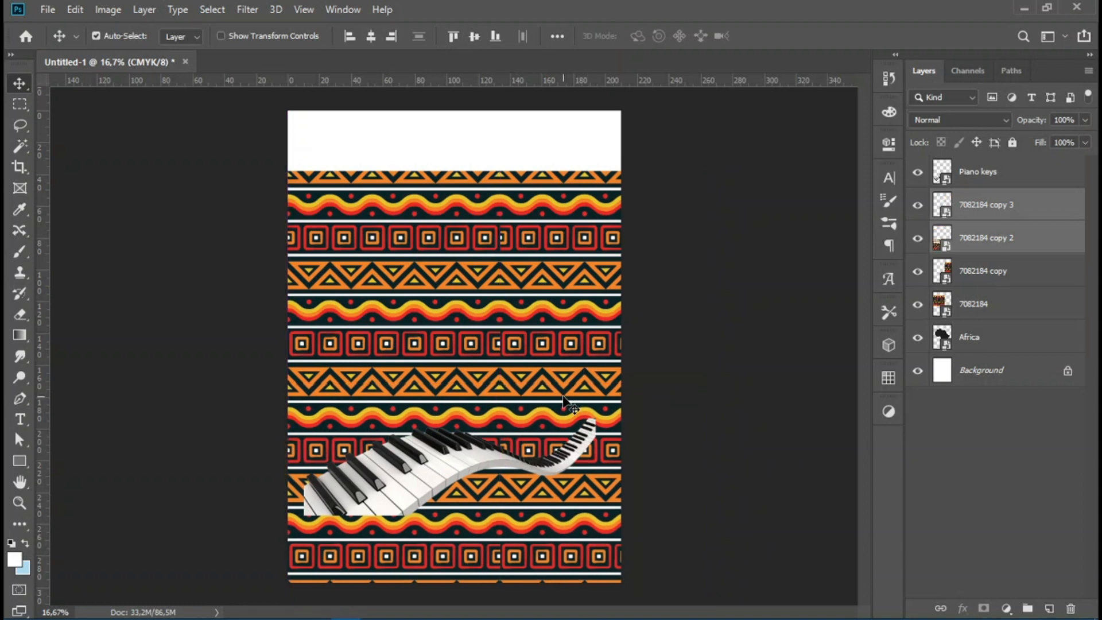
# Step: Merge the four pattern layers into one and clip the merged pattern to the Africa layer
pyautogui.keyDown('ctrl'); pyautogui.click(998, 276); pyautogui.keyUp('ctrl')
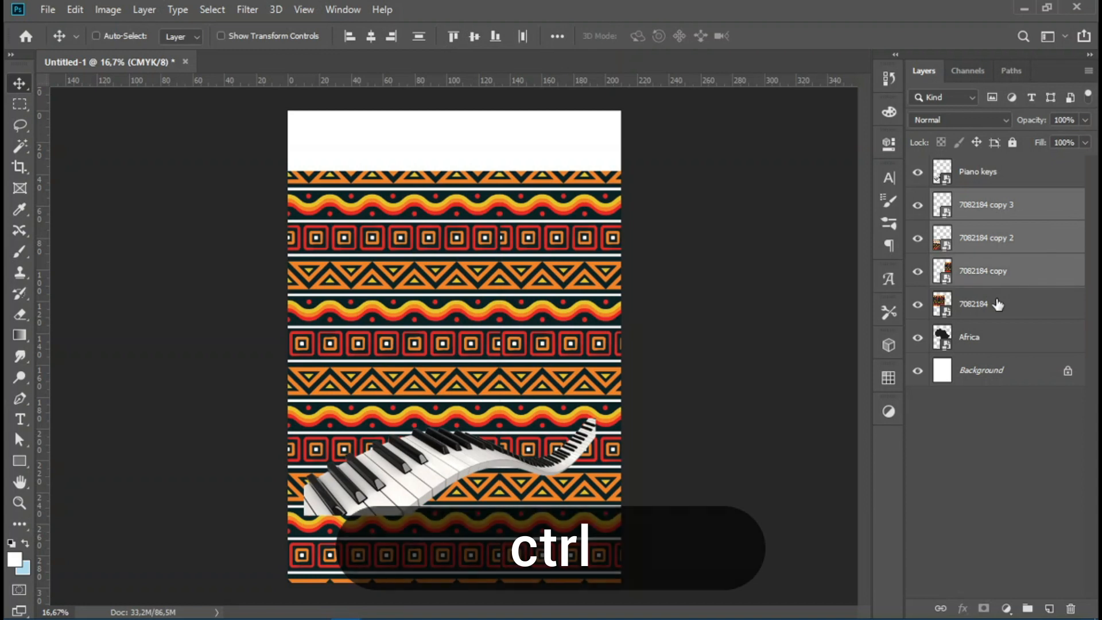
pyautogui.keyDown('ctrl'); pyautogui.click(970, 303); pyautogui.keyUp('ctrl')
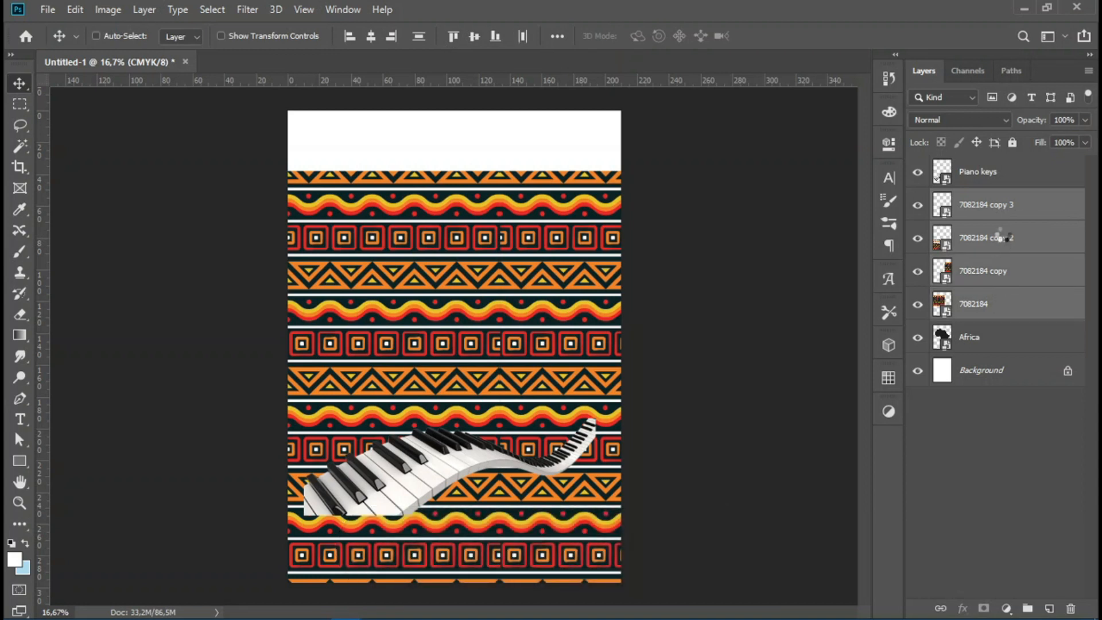
pyautogui.hotkey('ctrl', 'e')
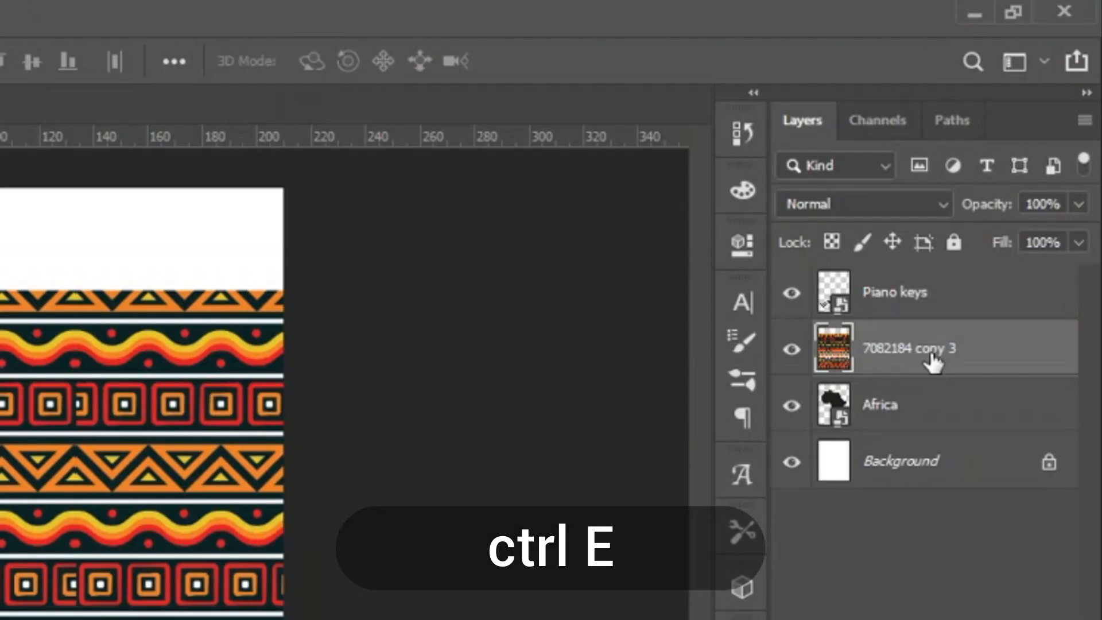
pyautogui.rightClick(998, 209)
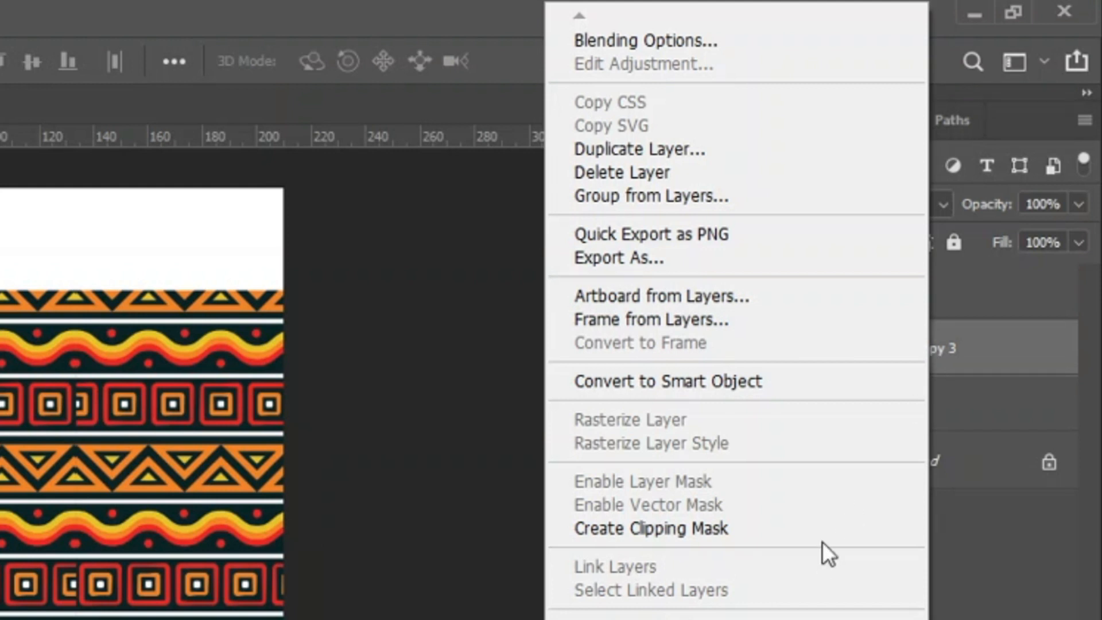
pyautogui.click(826, 532)
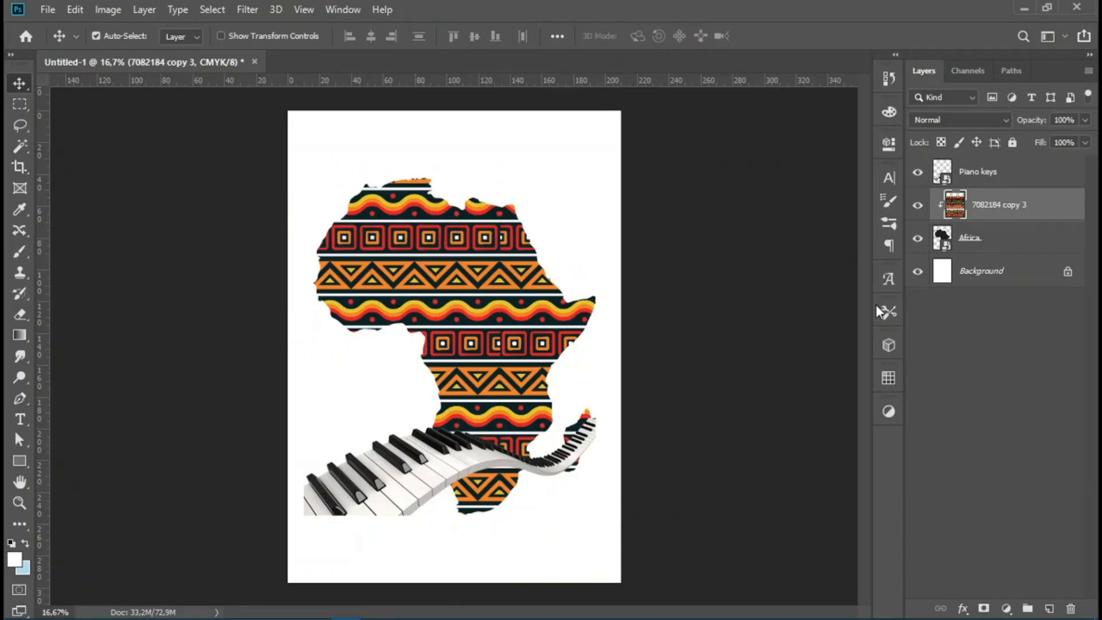
# Step: Add the text AMAPIANO in 200 pt Jurassic Park across the middle of the Africa map
pyautogui.press('t')
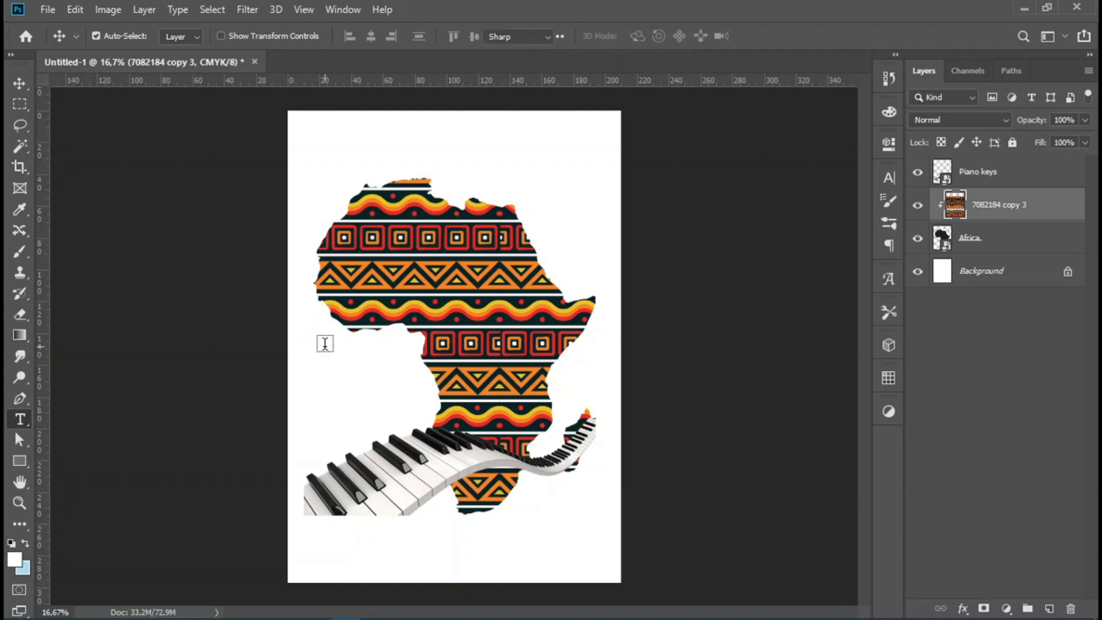
pyautogui.click(325, 343)
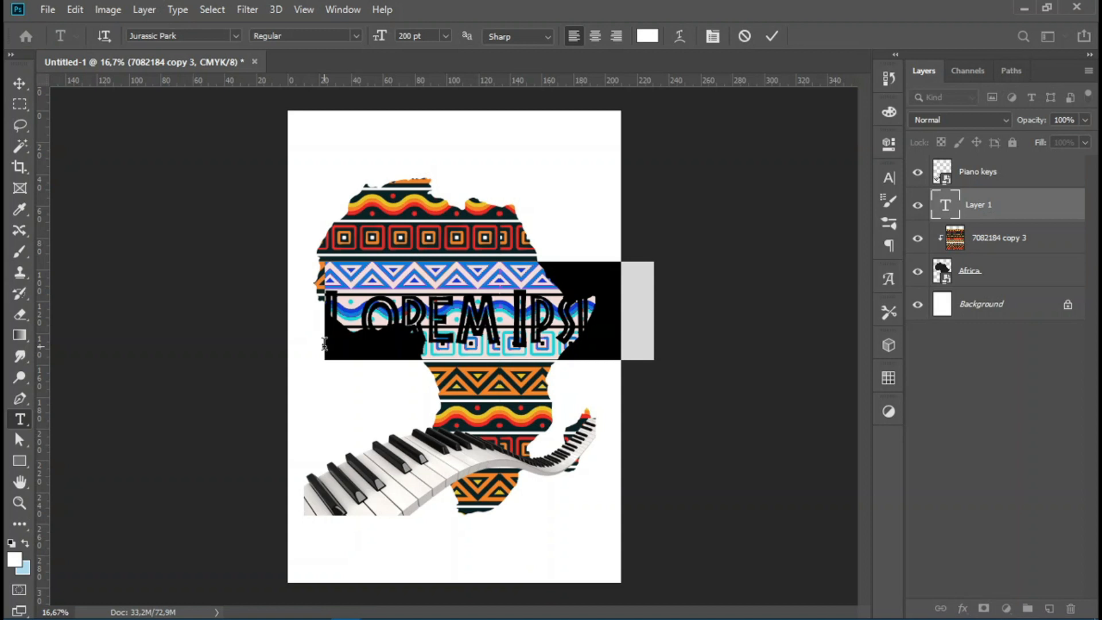
pyautogui.write('AMAPIAN')
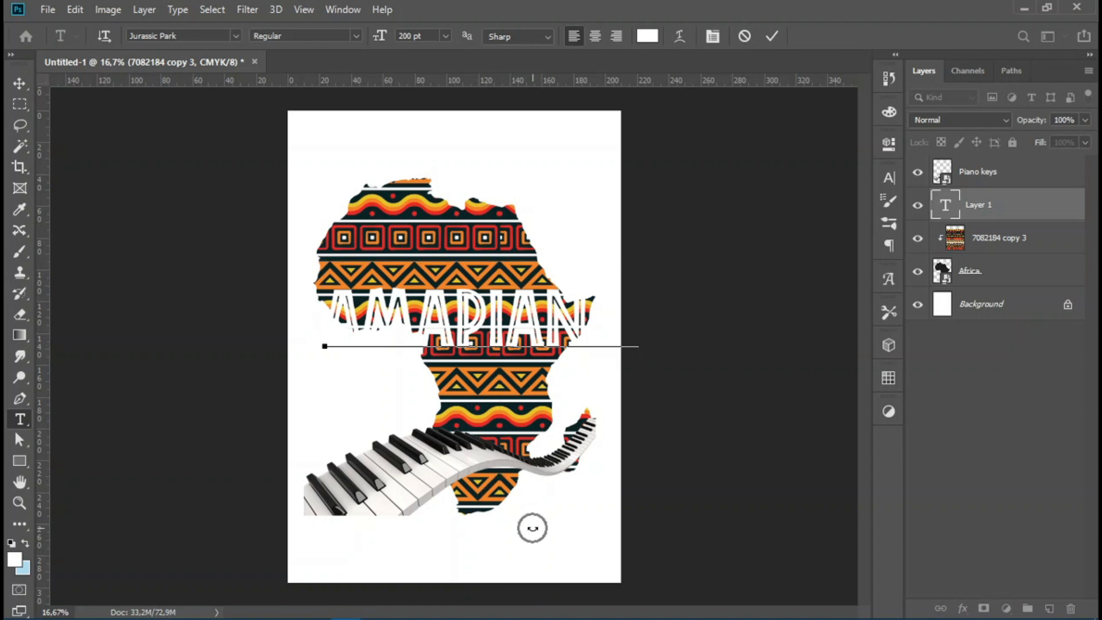
# Step: Set the tracking of the AMAPIANO text to 0 and center the text horizontally on the page
pyautogui.hotkey('ctrl', 'a')
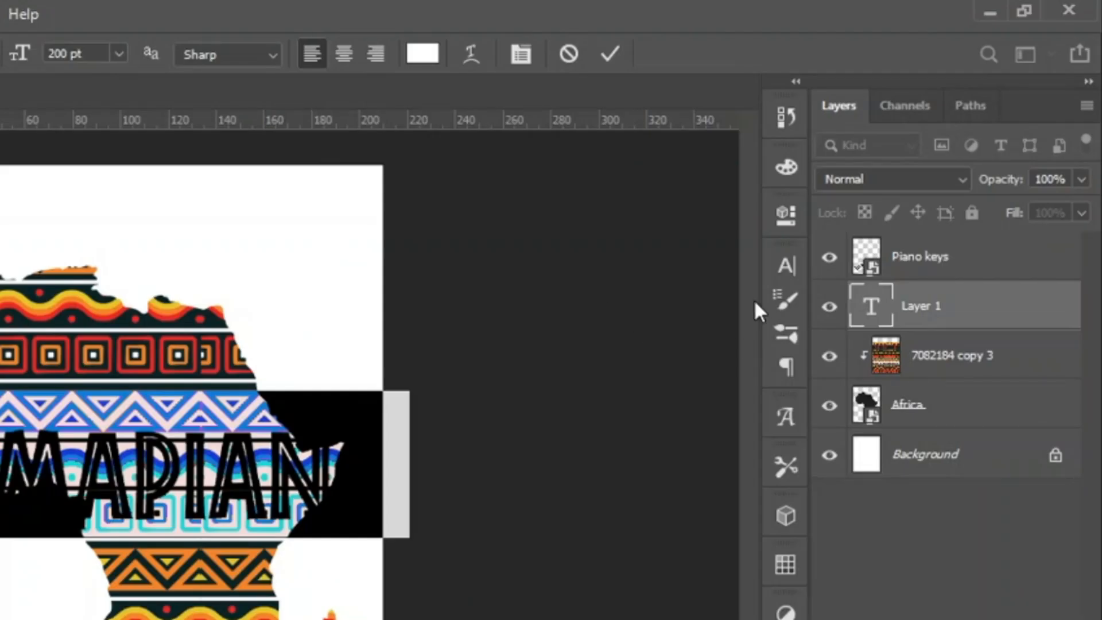
pyautogui.click(888, 177)
pyautogui.click(745, 353)
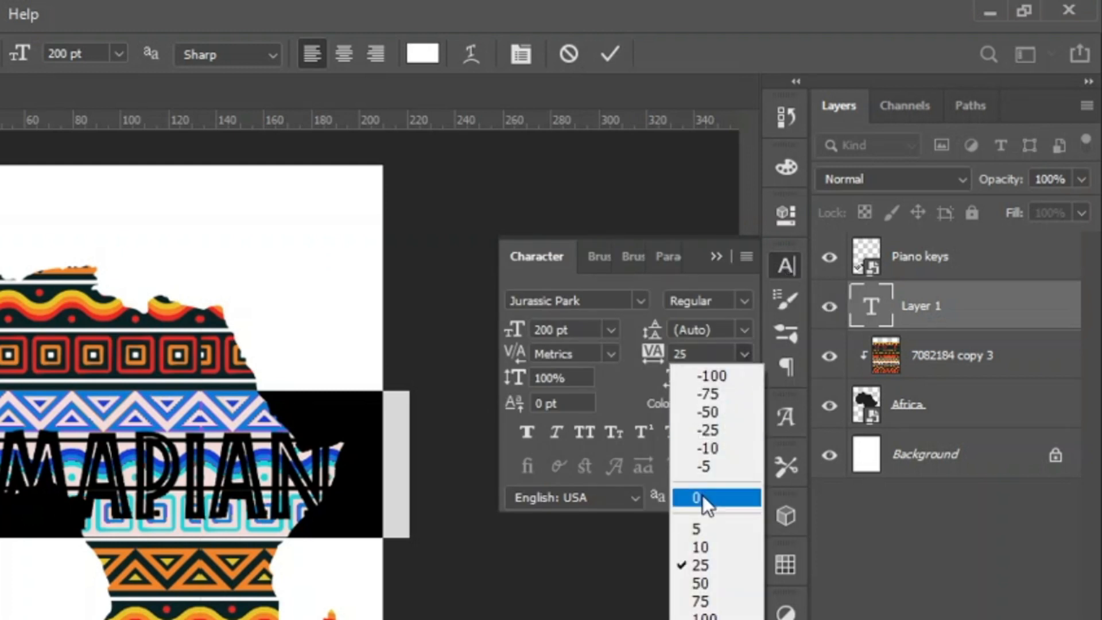
pyautogui.click(702, 496)
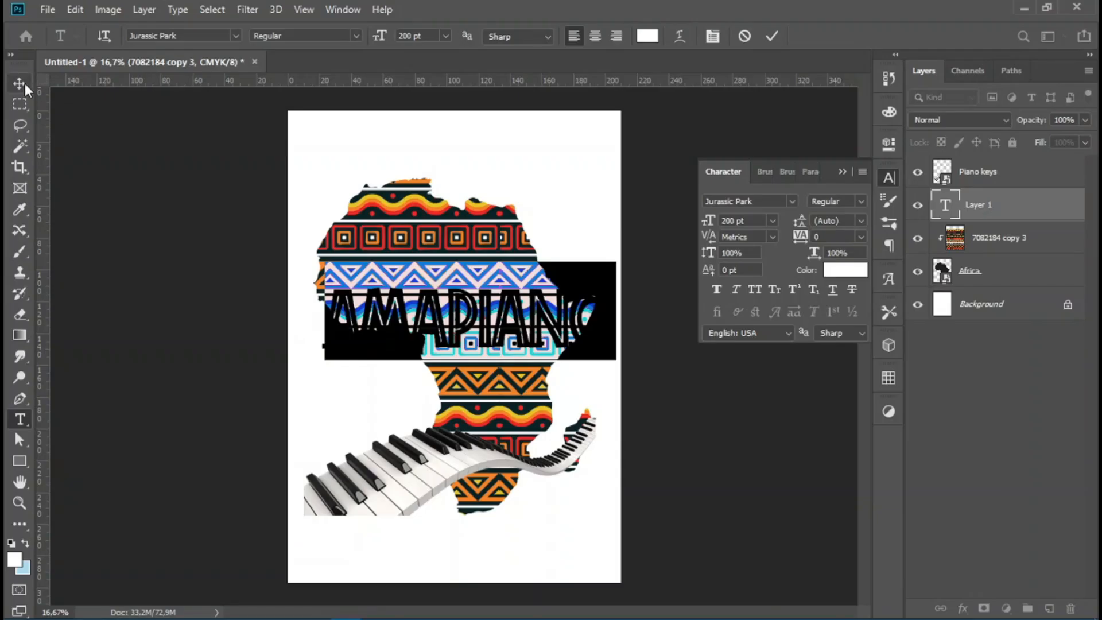
pyautogui.click(24, 84)
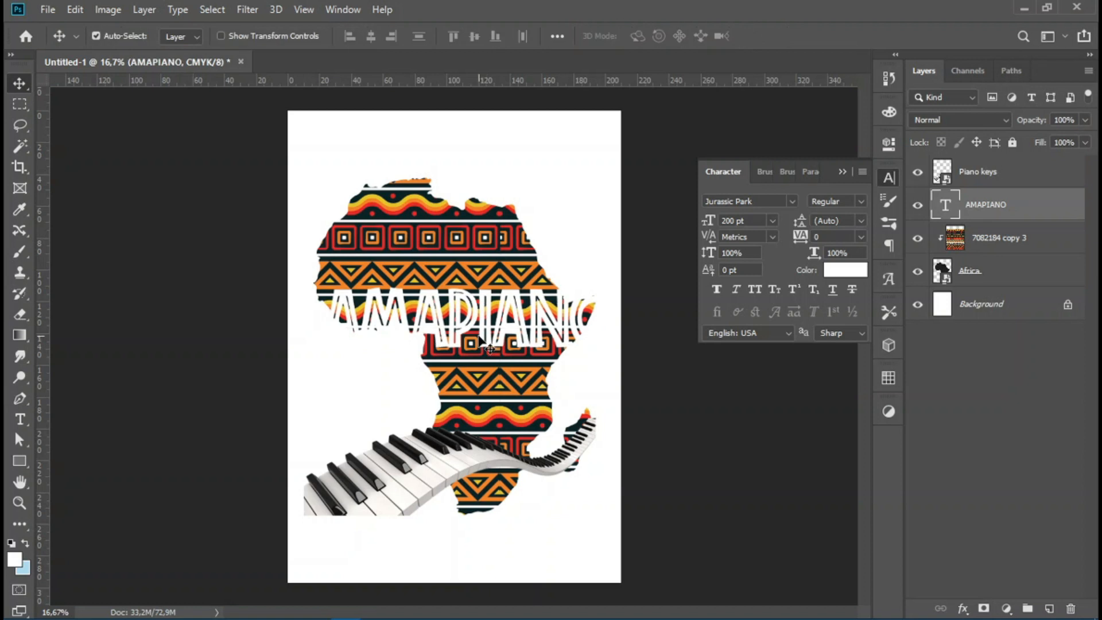
pyautogui.moveTo(486, 342); pyautogui.dragTo(490, 338)
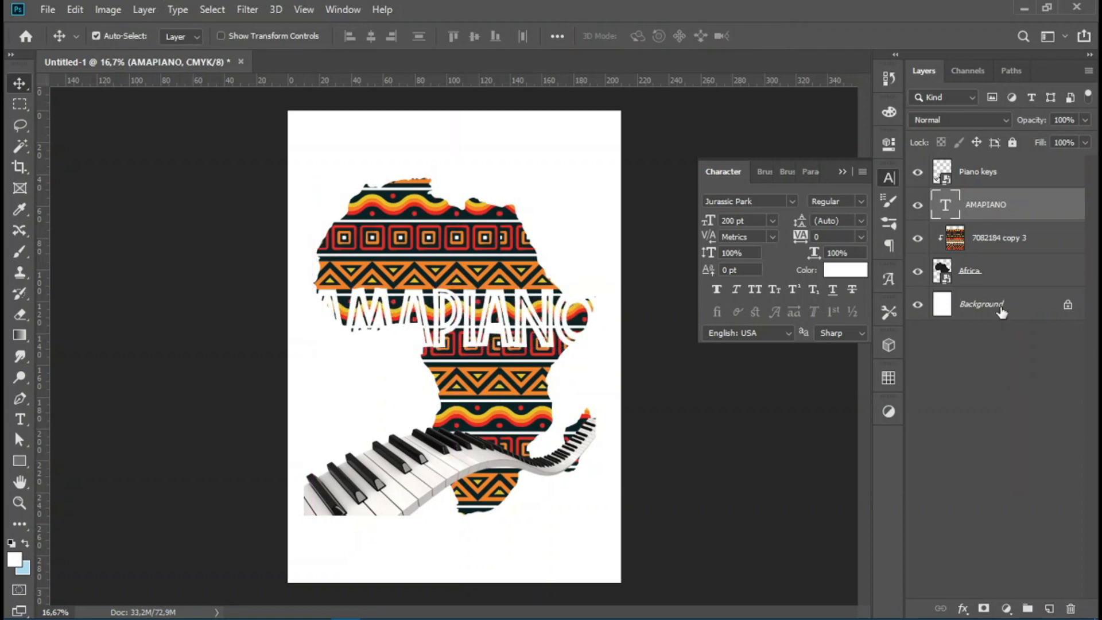
# Step: Delete the white Background layer
pyautogui.click(1002, 310)
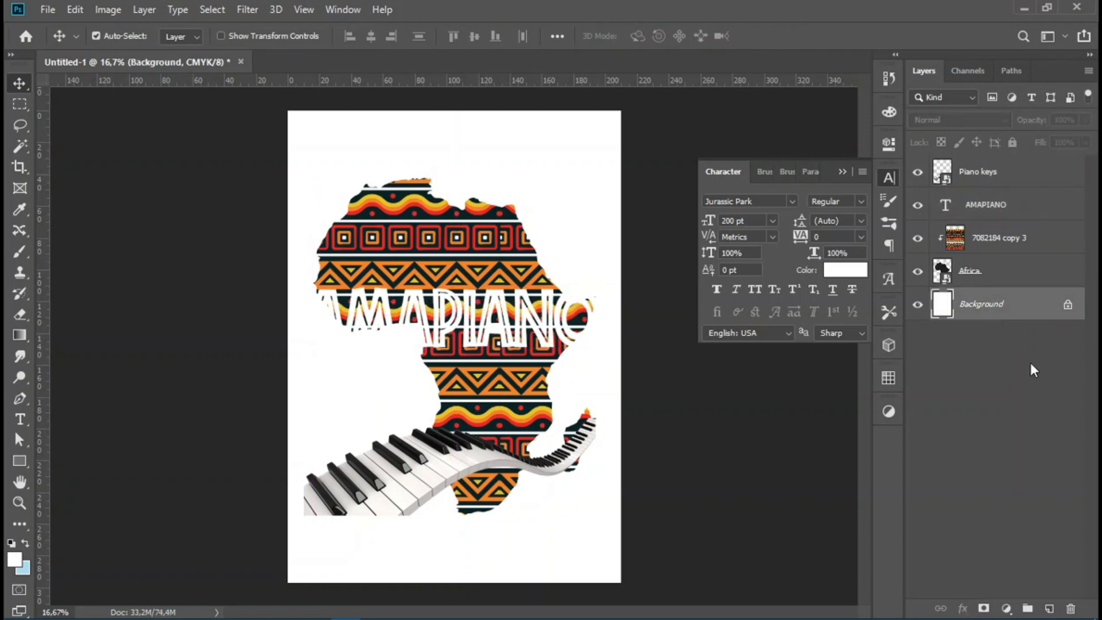
pyautogui.click(1072, 608)
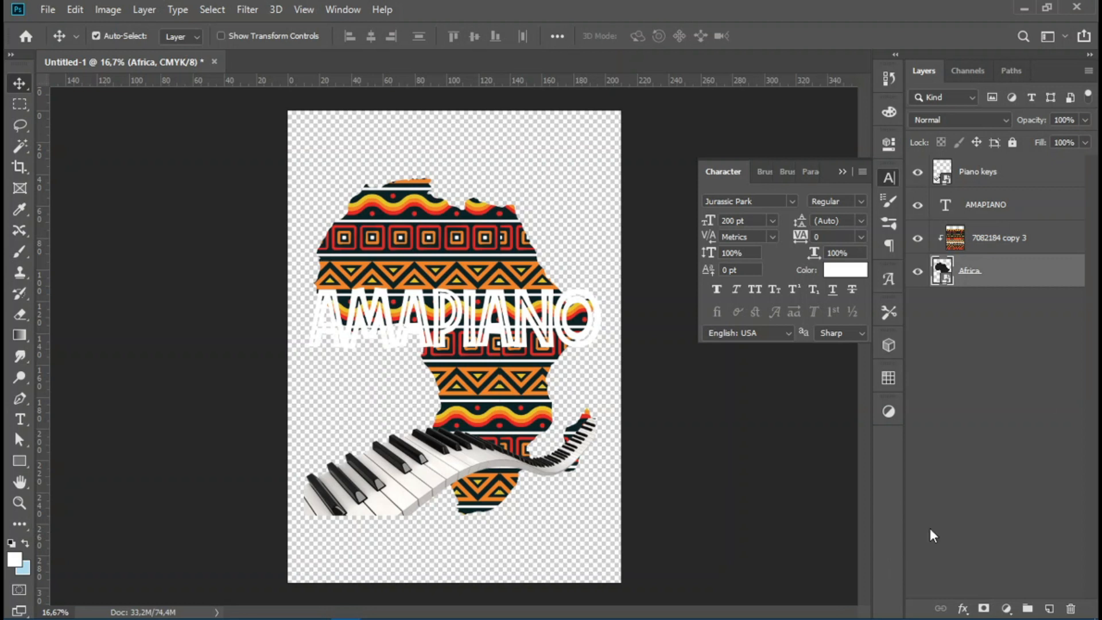
# Step: Set the color of the AMAPIANO text to black (000000)
pyautogui.click(986, 204)
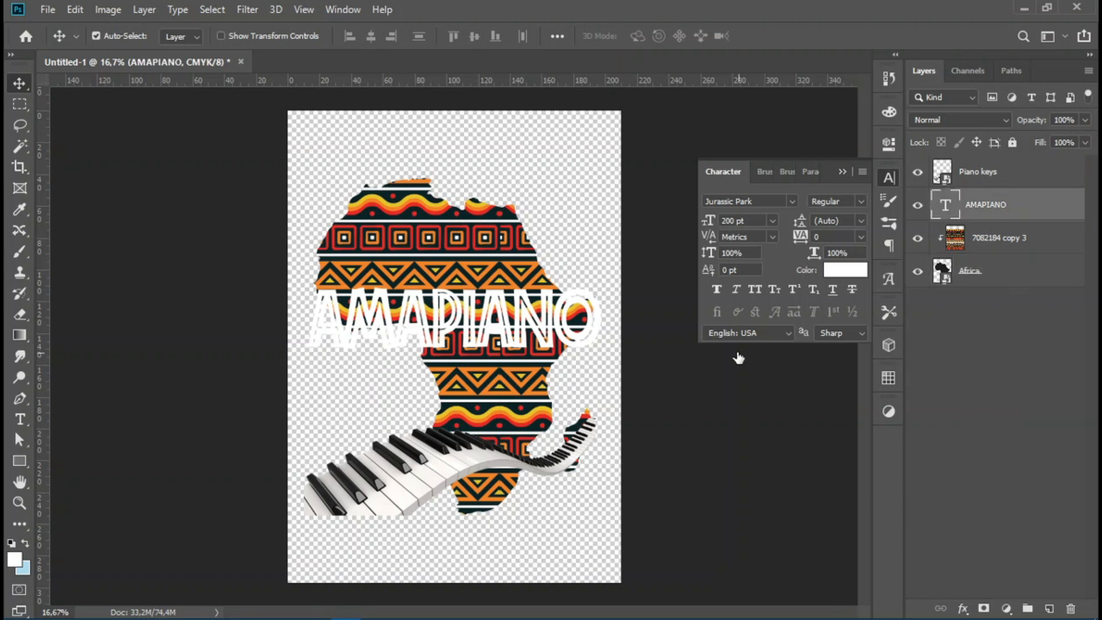
pyautogui.click(844, 269)
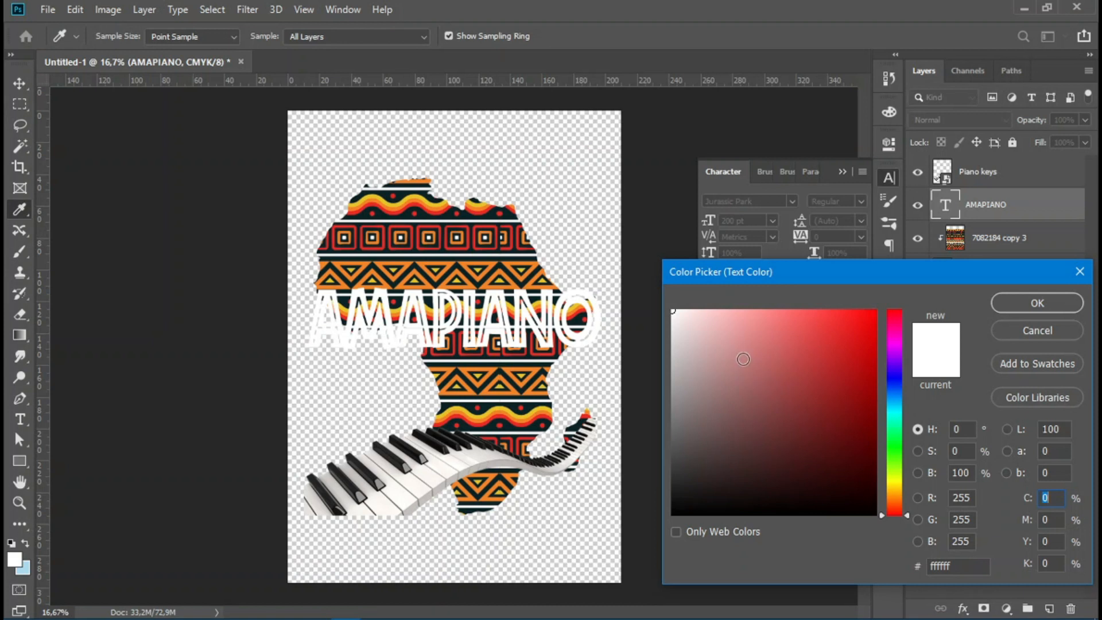
pyautogui.moveTo(554, 612); pyautogui.dragTo(629, 549)
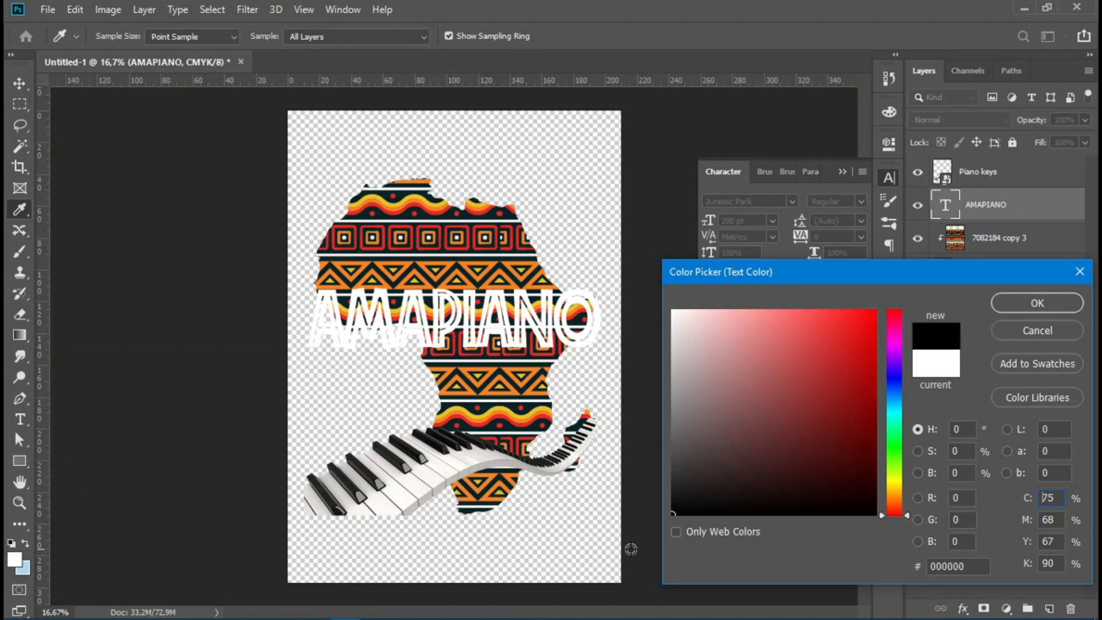
pyautogui.click(1056, 297)
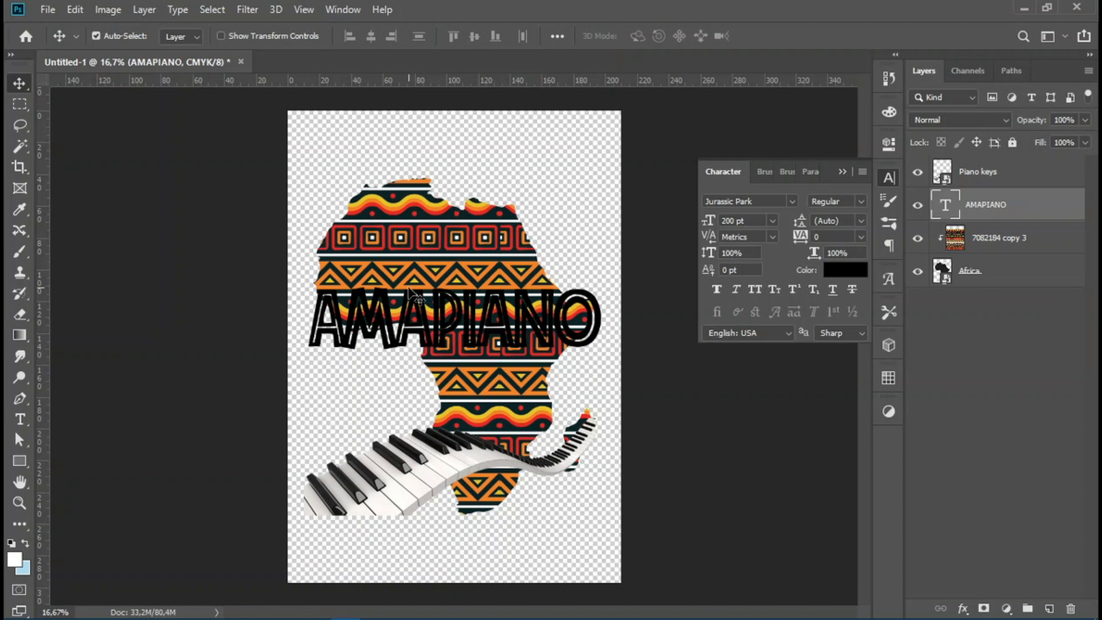
# Step: Warp the AMAPIANO text with the horizontal Rise style at +50% bend and move it up, clear of the piano keys
pyautogui.press('t')
pyautogui.moveTo(595, 319); pyautogui.dragTo(233, 299)
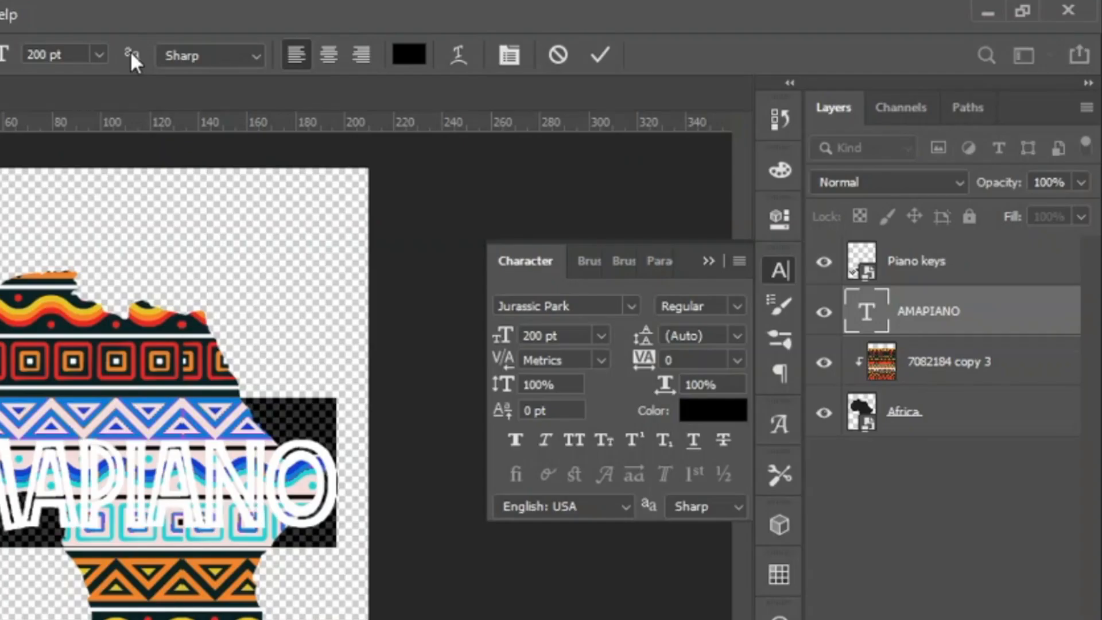
pyautogui.click(451, 55)
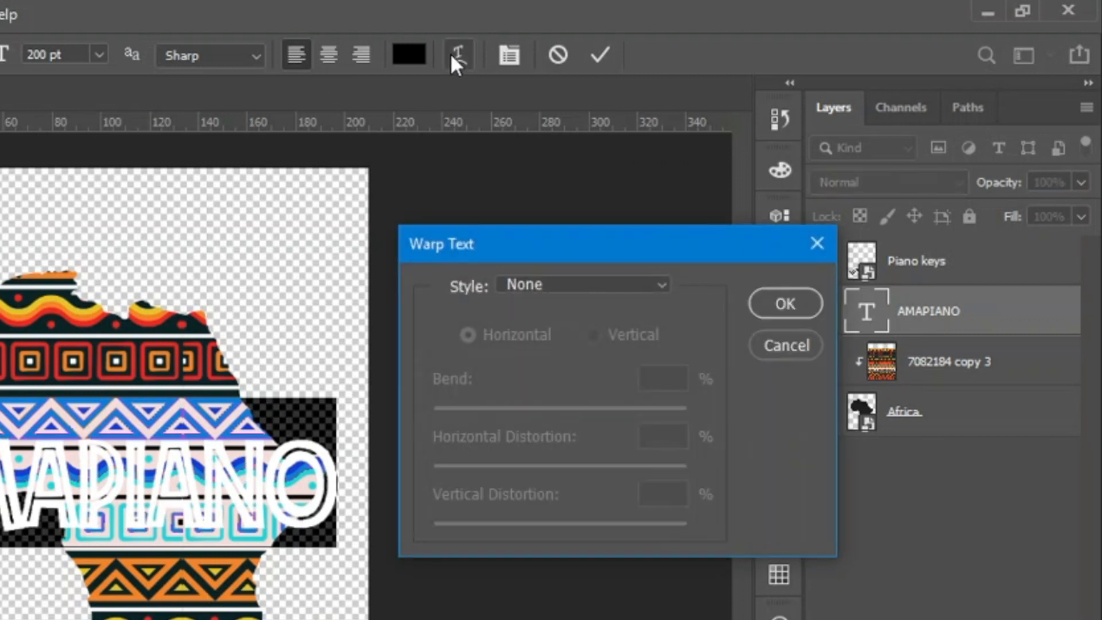
pyautogui.click(565, 285)
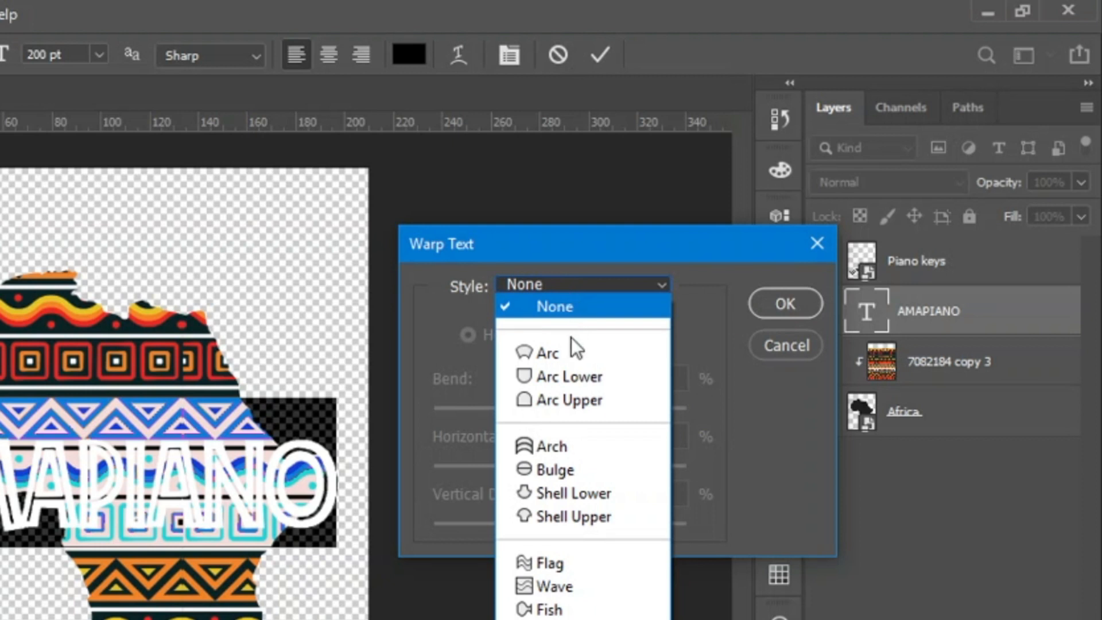
pyautogui.click(585, 619)
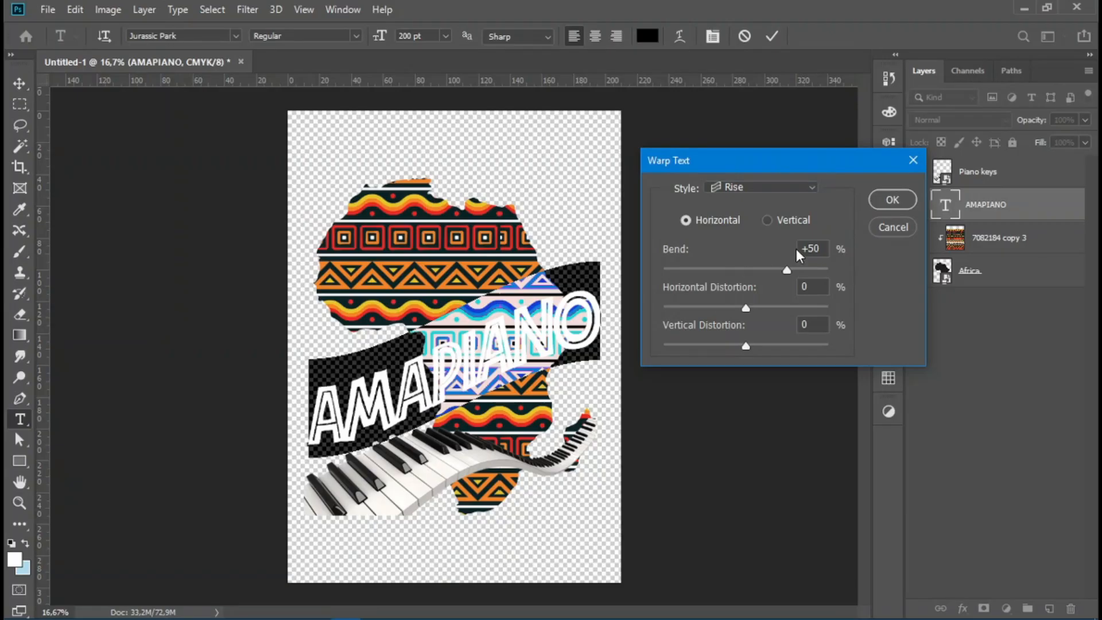
pyautogui.click(893, 200)
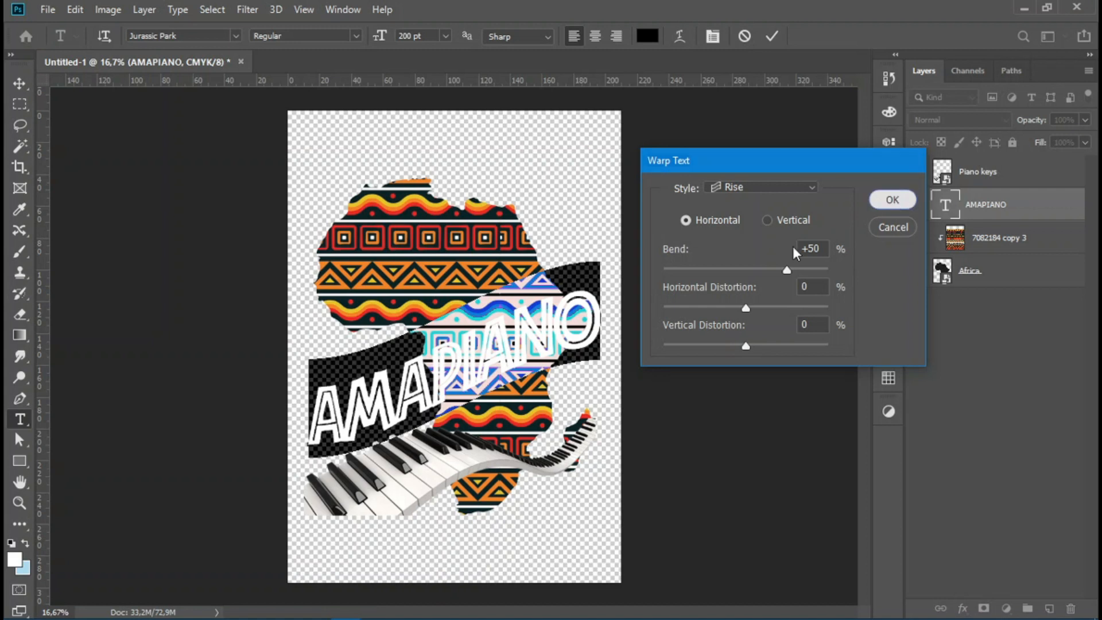
pyautogui.click(21, 84)
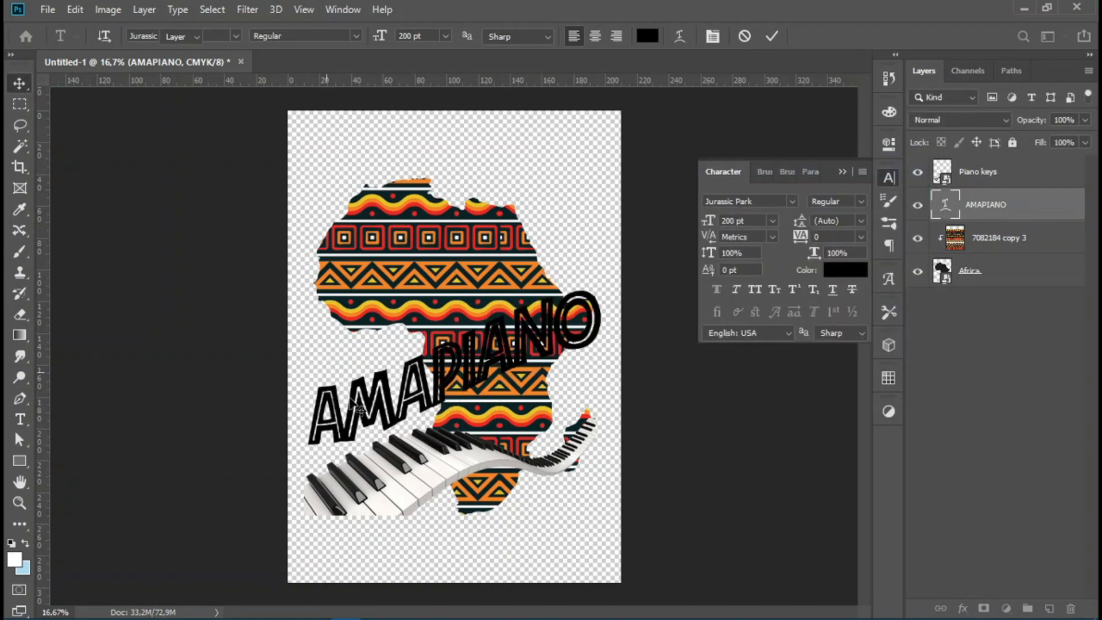
pyautogui.moveTo(353, 392); pyautogui.dragTo(348, 361)
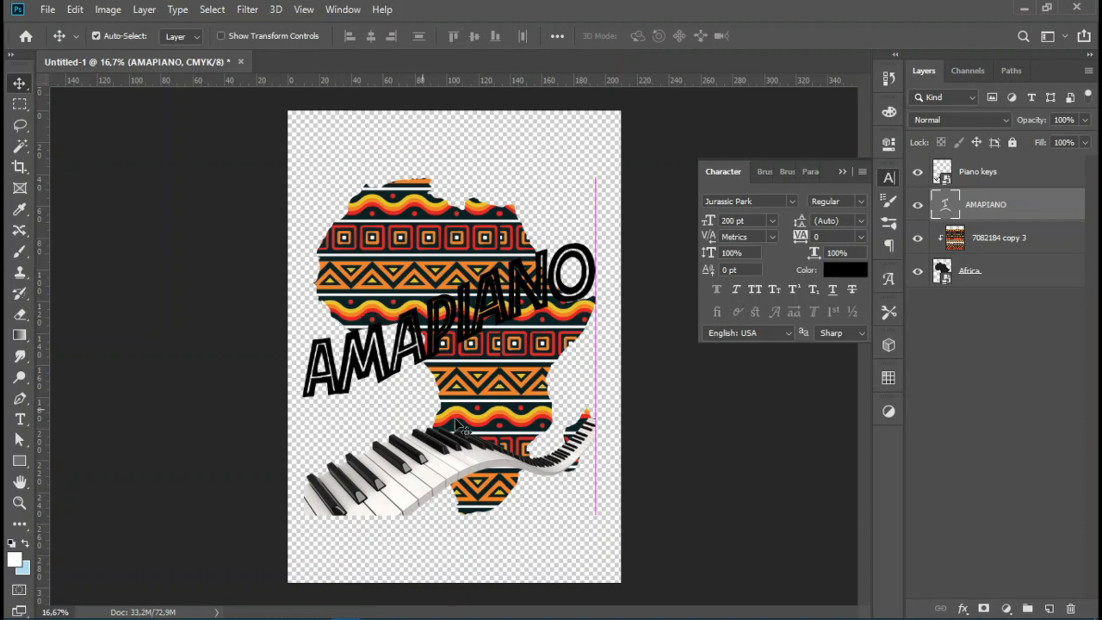
# Step: Group the Piano keys, AMAPIANO, pattern and Africa layers together
pyautogui.press('ctrl')
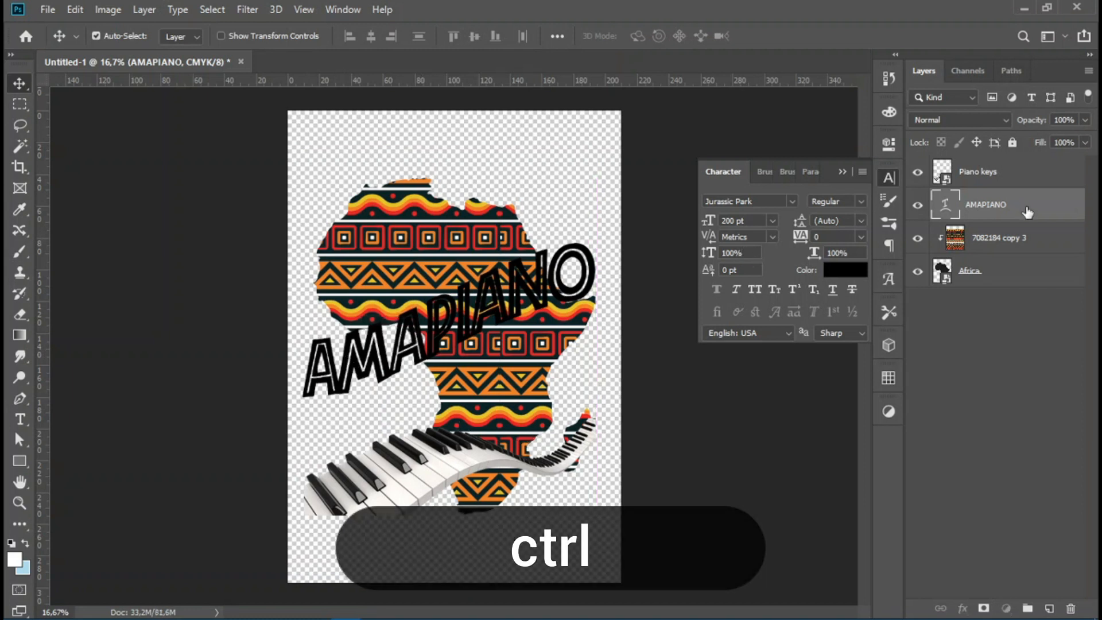
pyautogui.keyDown('ctrl'); pyautogui.click(1023, 242); pyautogui.keyUp('ctrl')
pyautogui.keyDown('ctrl'); pyautogui.click(1024, 270); pyautogui.keyUp('ctrl')
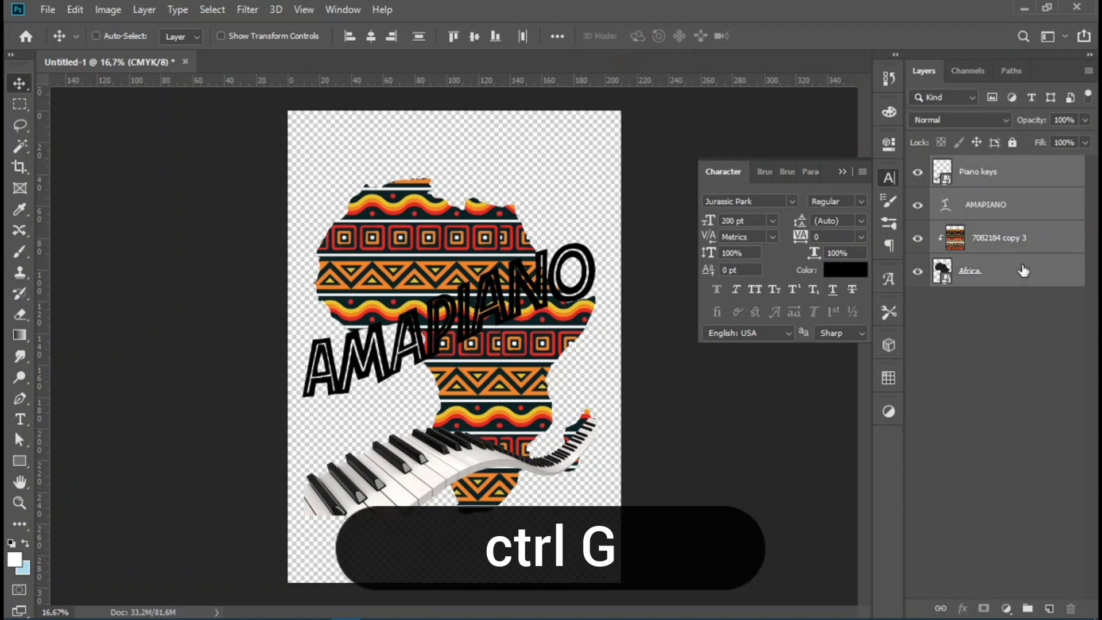
pyautogui.hotkey('ctrl', 'g')
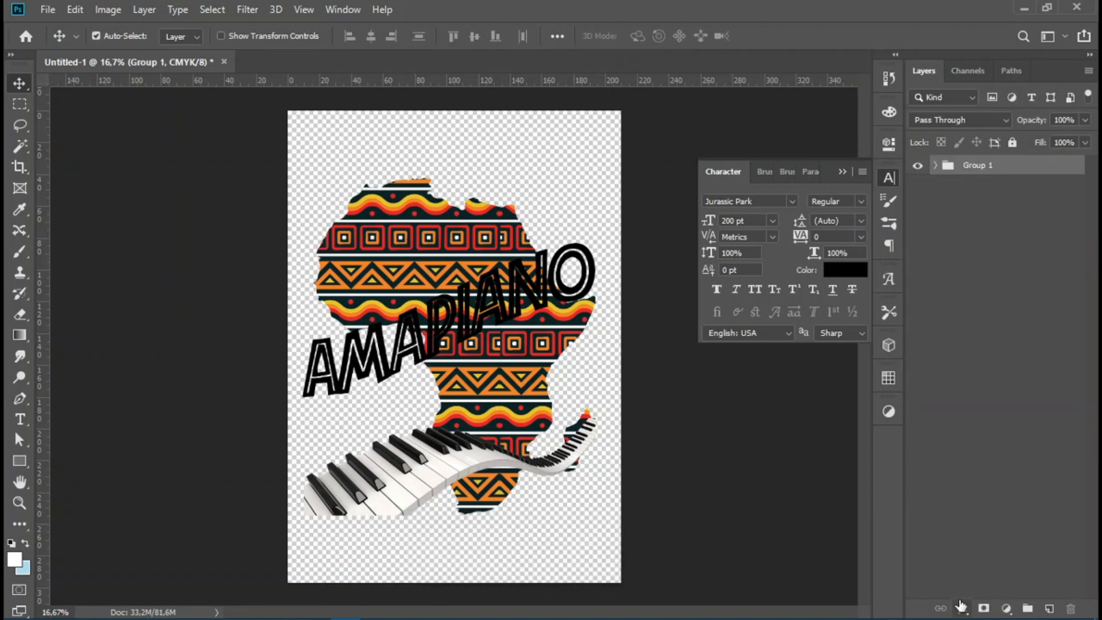
# Step: Add a white outside stroke of 20 px to the group
pyautogui.click(963, 608)
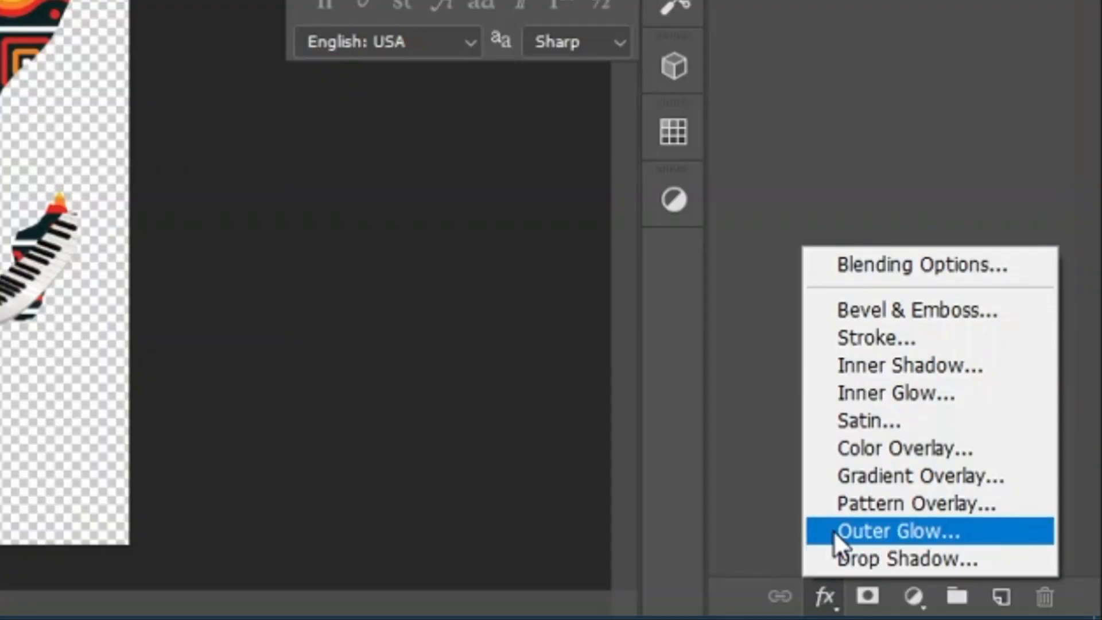
pyautogui.click(847, 343)
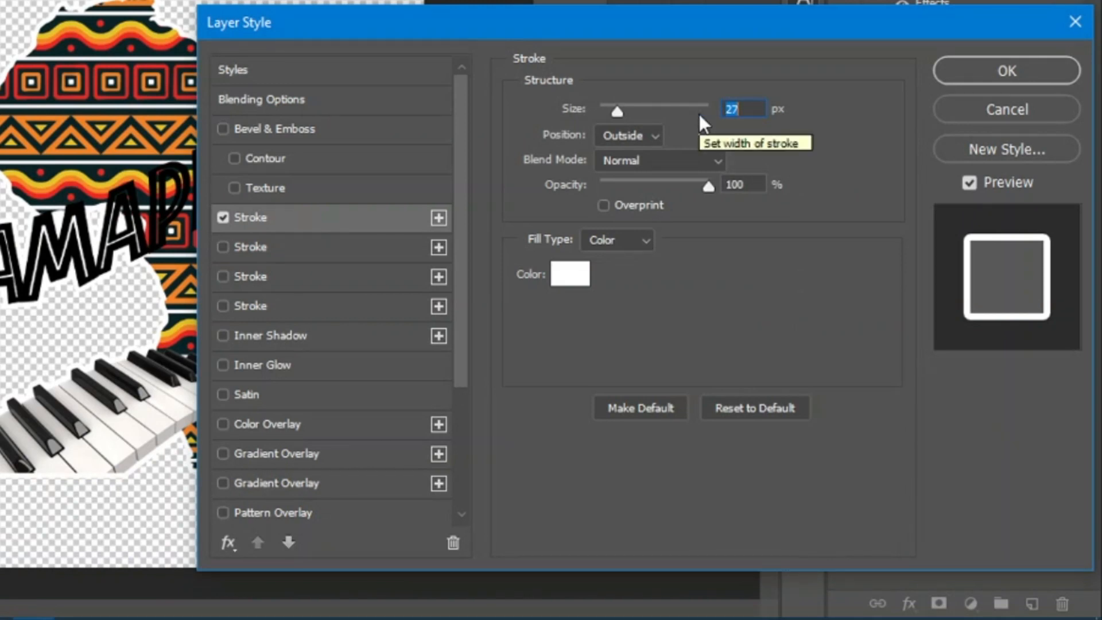
pyautogui.doubleClick(731, 109)
pyautogui.write('10')
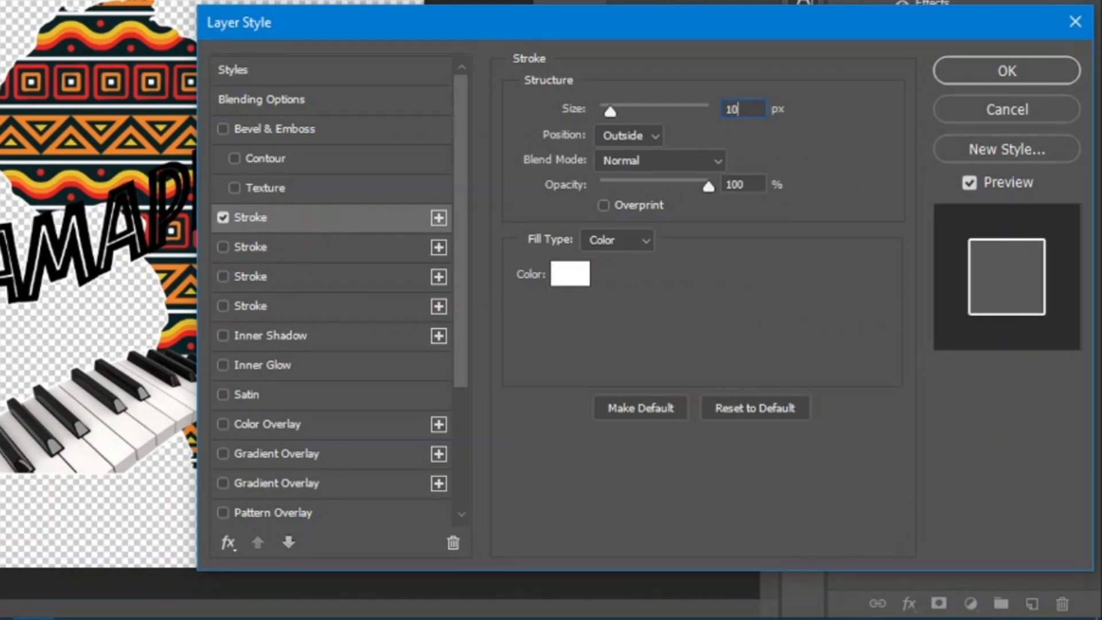
pyautogui.moveTo(741, 108); pyautogui.dragTo(680, 107)
pyautogui.write('20')
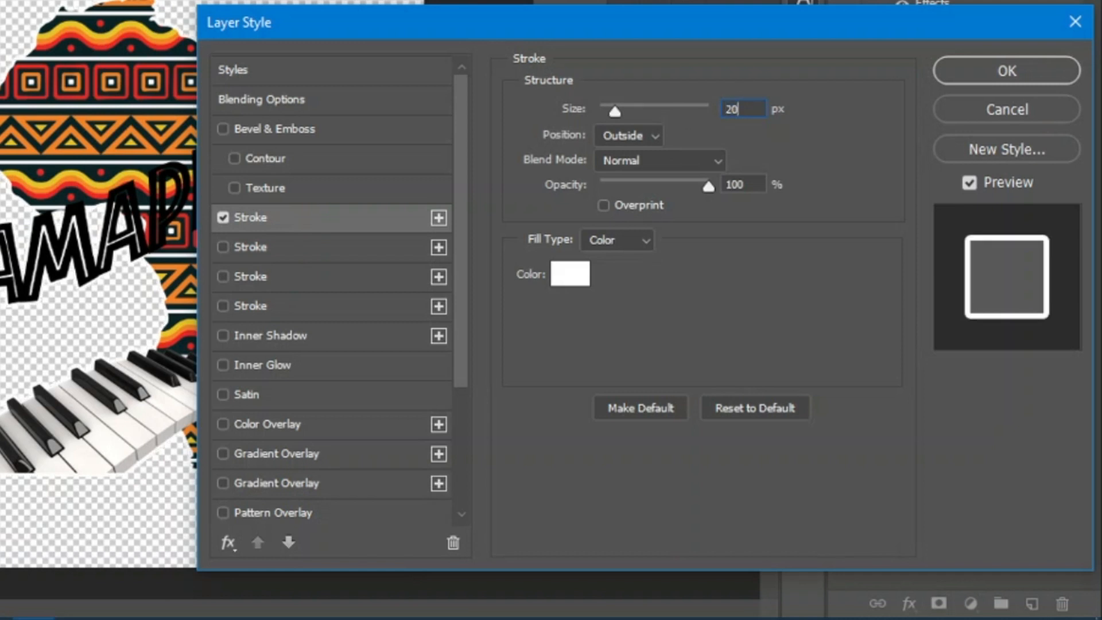
pyautogui.click(955, 80)
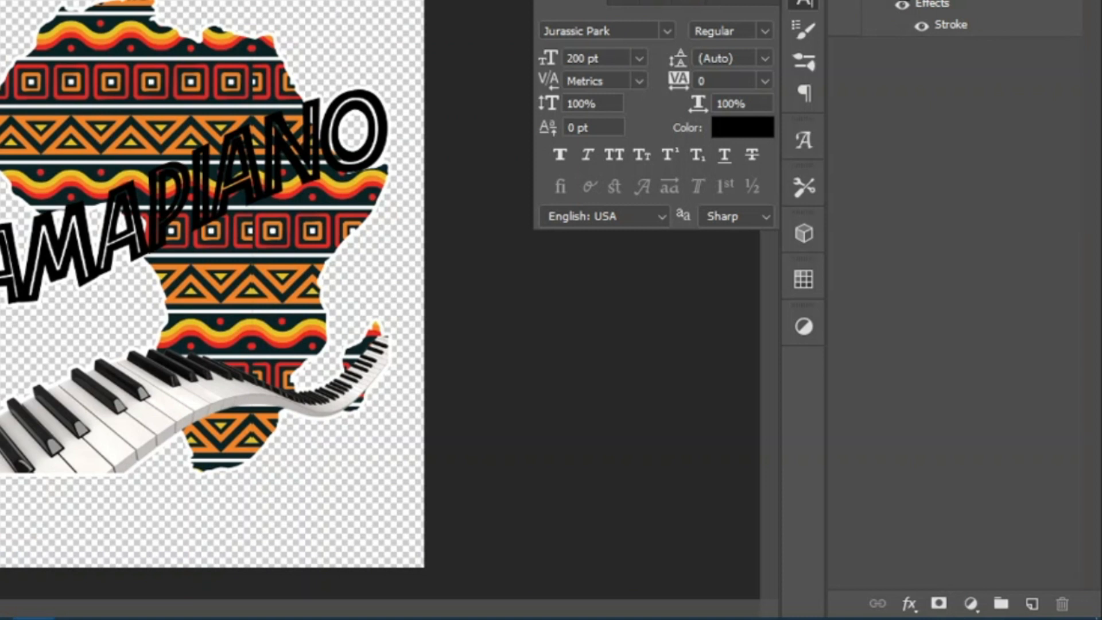
# Step: Add a second outside stroke to the group, 35 px in black (000000)
pyautogui.click(908, 603)
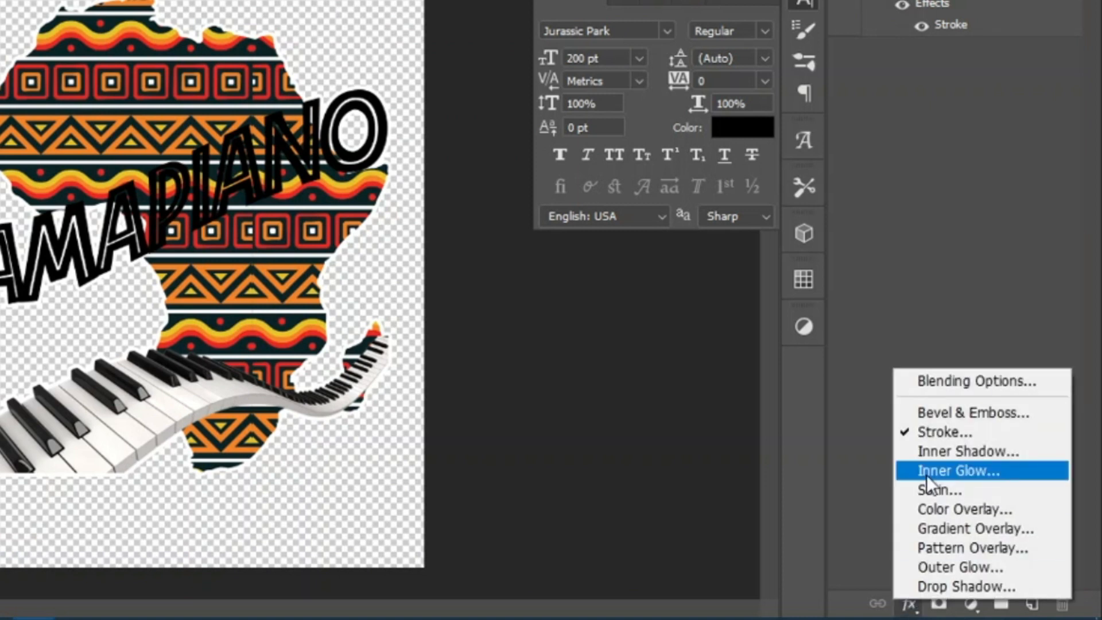
pyautogui.click(969, 21)
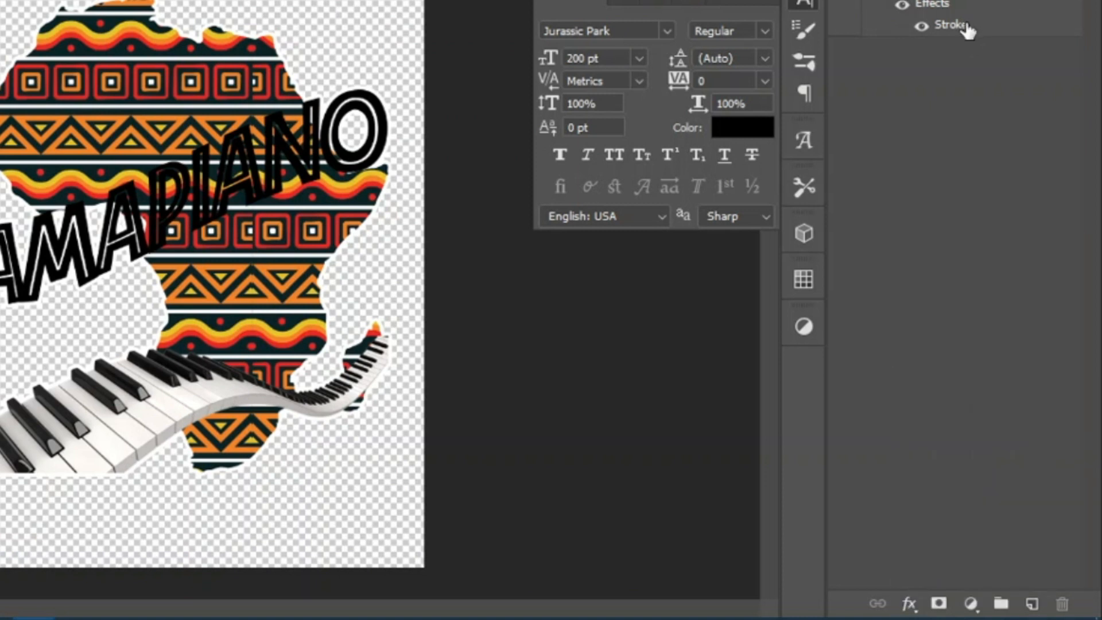
pyautogui.doubleClick(966, 26)
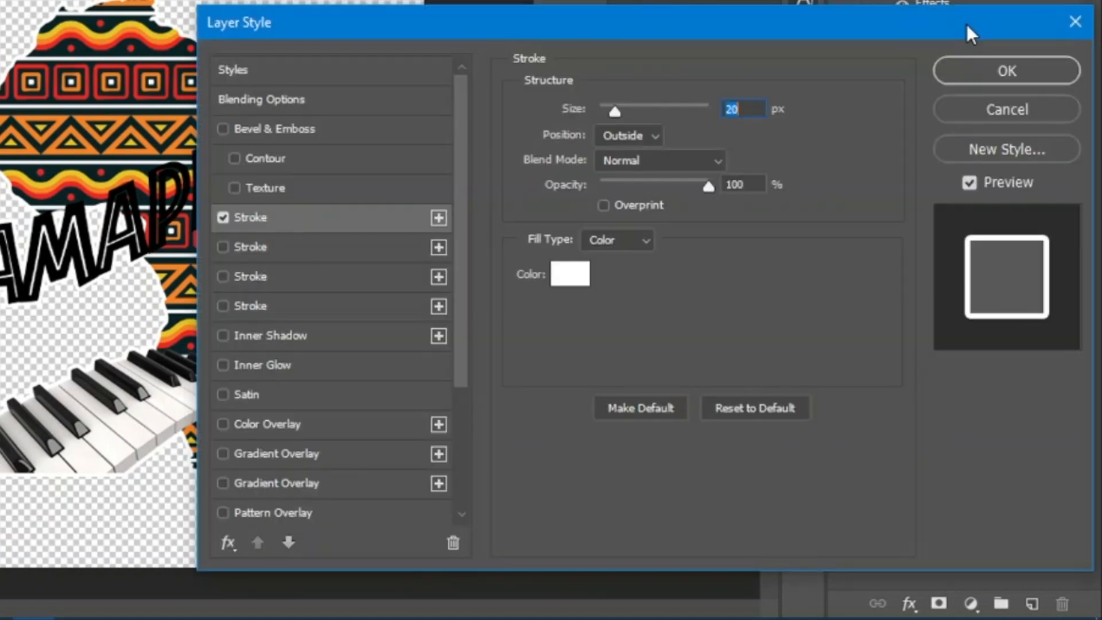
pyautogui.click(223, 247)
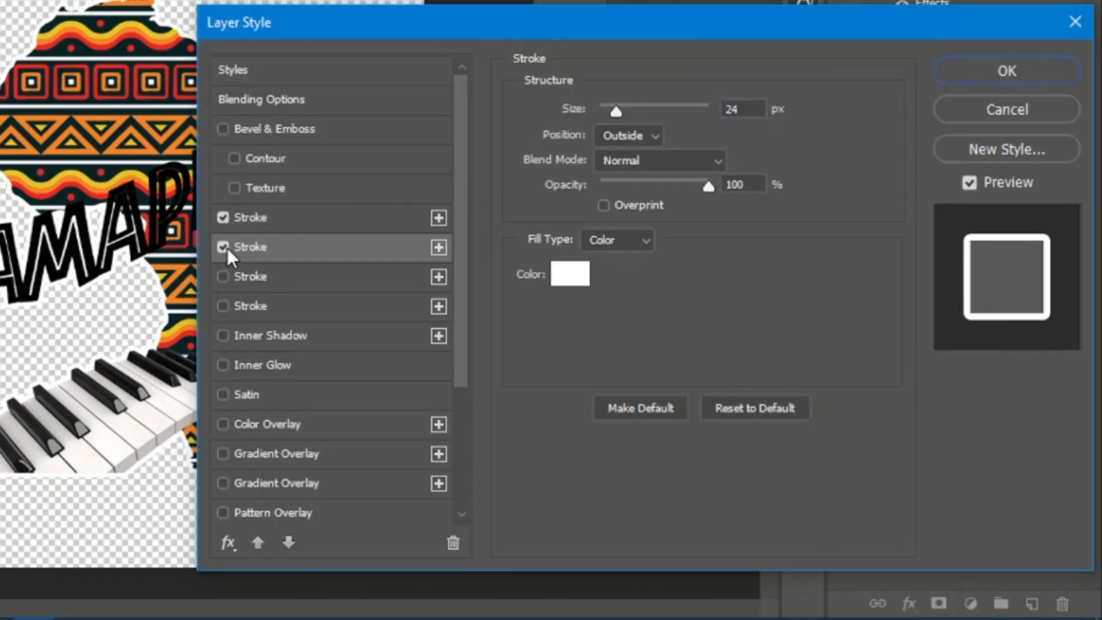
pyautogui.click(726, 109)
pyautogui.write('35')
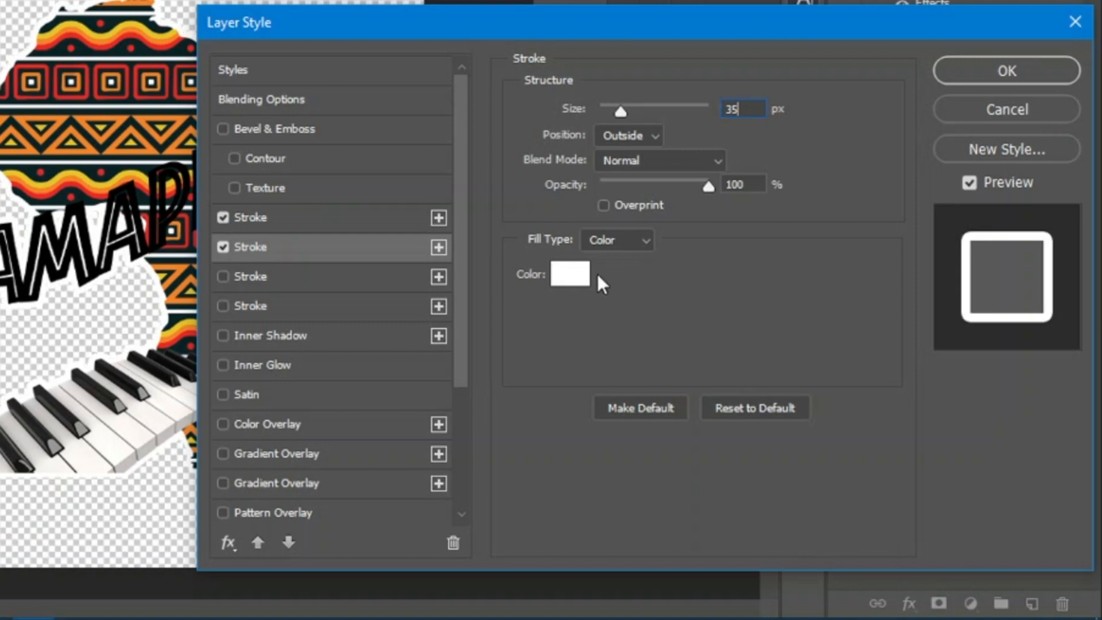
pyautogui.click(583, 275)
pyautogui.moveTo(578, 266); pyautogui.dragTo(494, 617)
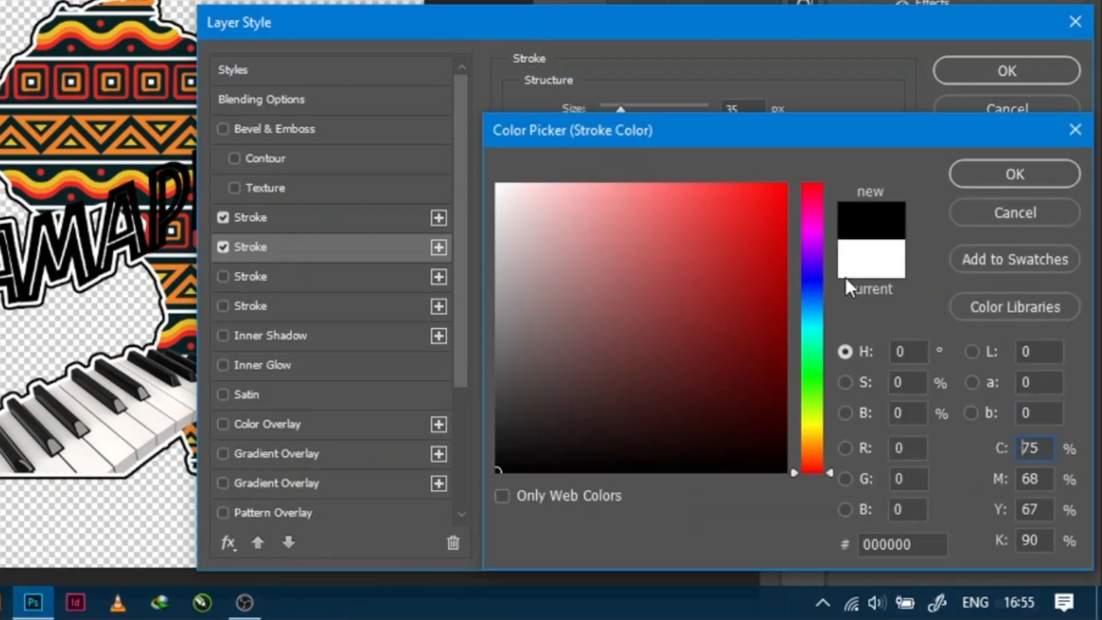
pyautogui.click(1024, 173)
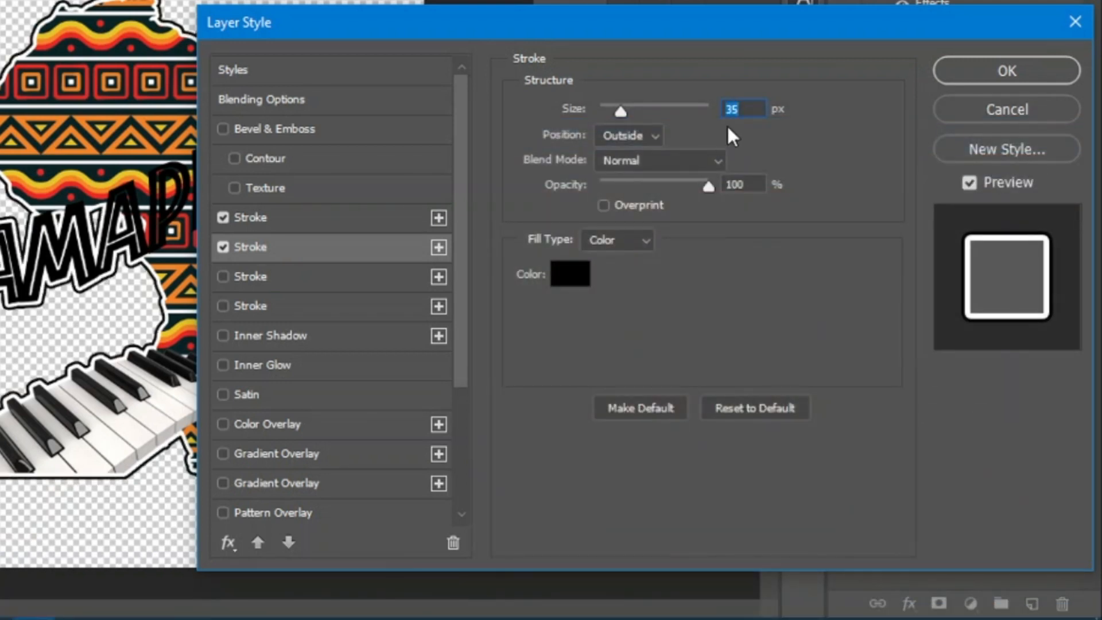
pyautogui.click(1040, 77)
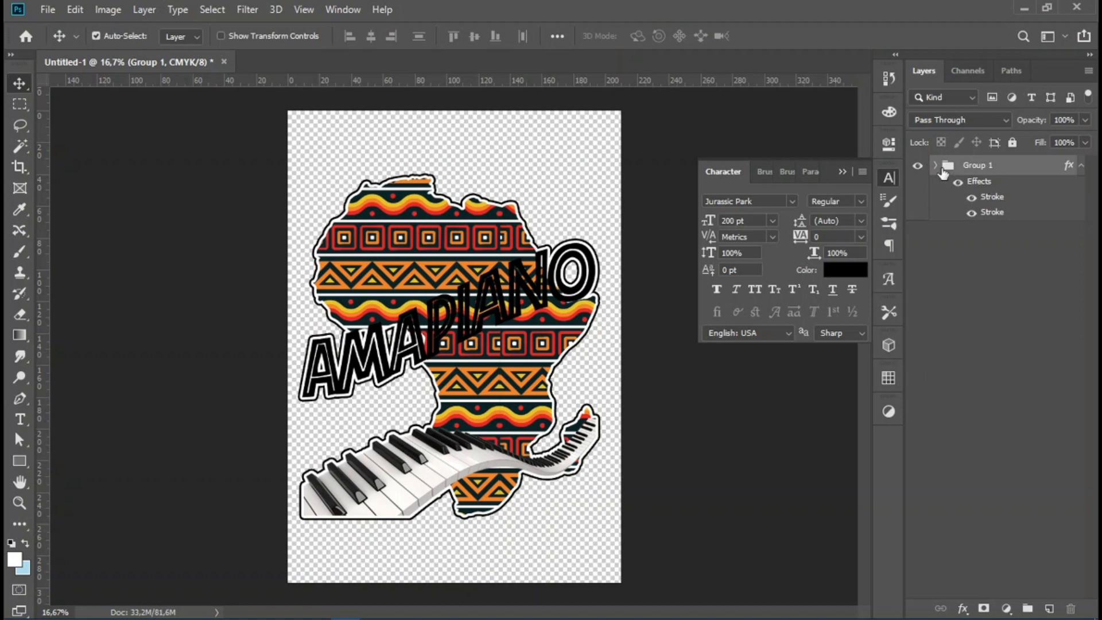
# Step: Add a white outside stroke of 13 px to the AMAPIANO text layer inside the group
pyautogui.click(936, 166)
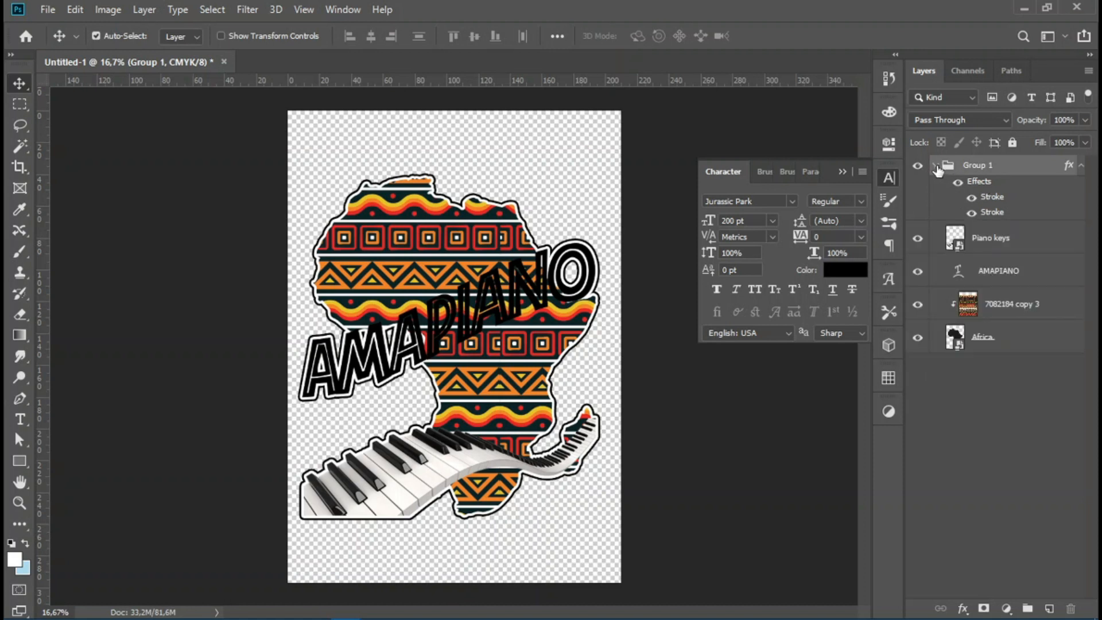
pyautogui.click(1014, 282)
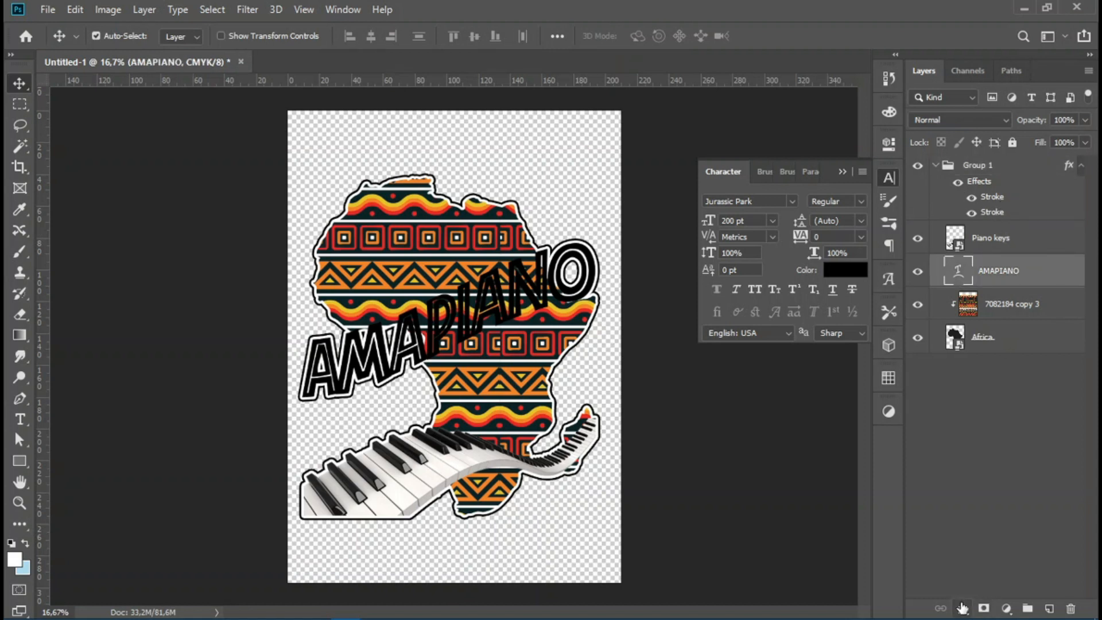
pyautogui.click(963, 609)
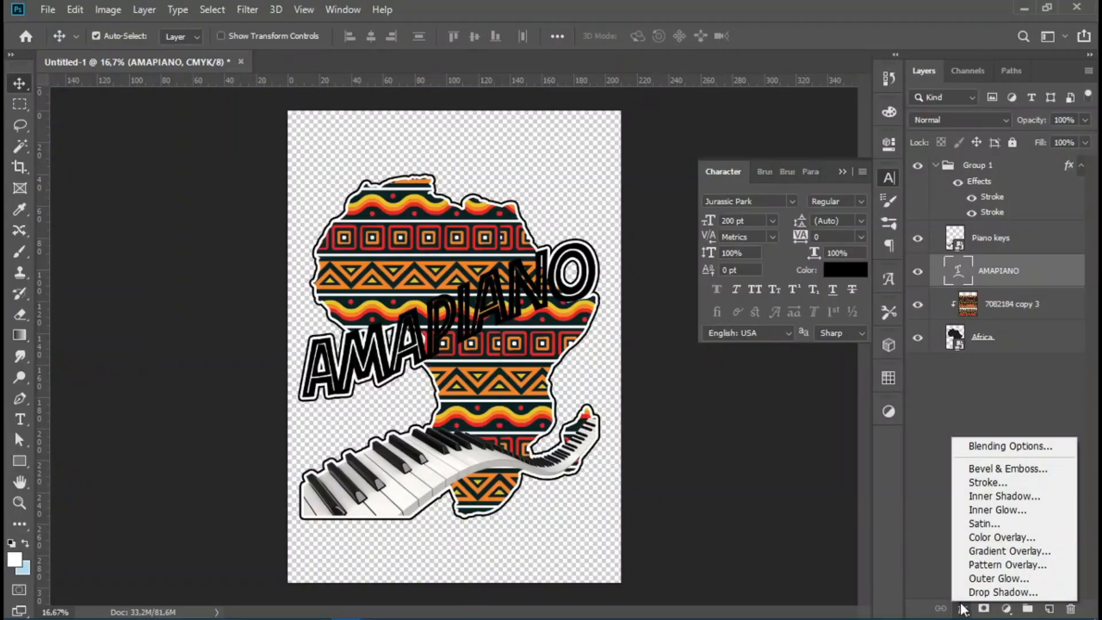
pyautogui.click(976, 487)
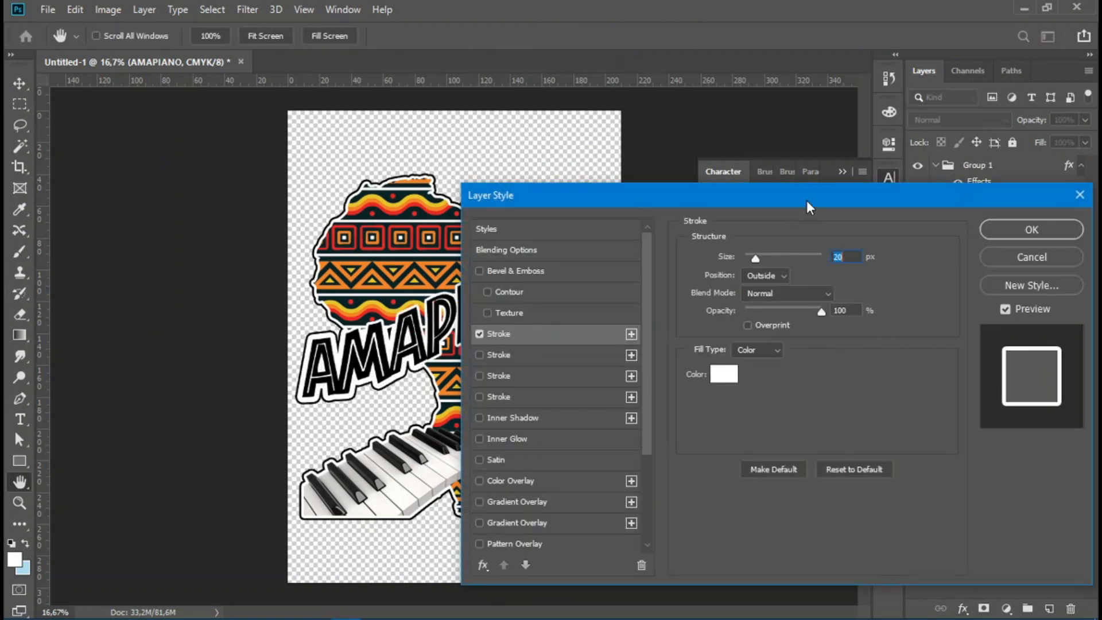
pyautogui.write('2')
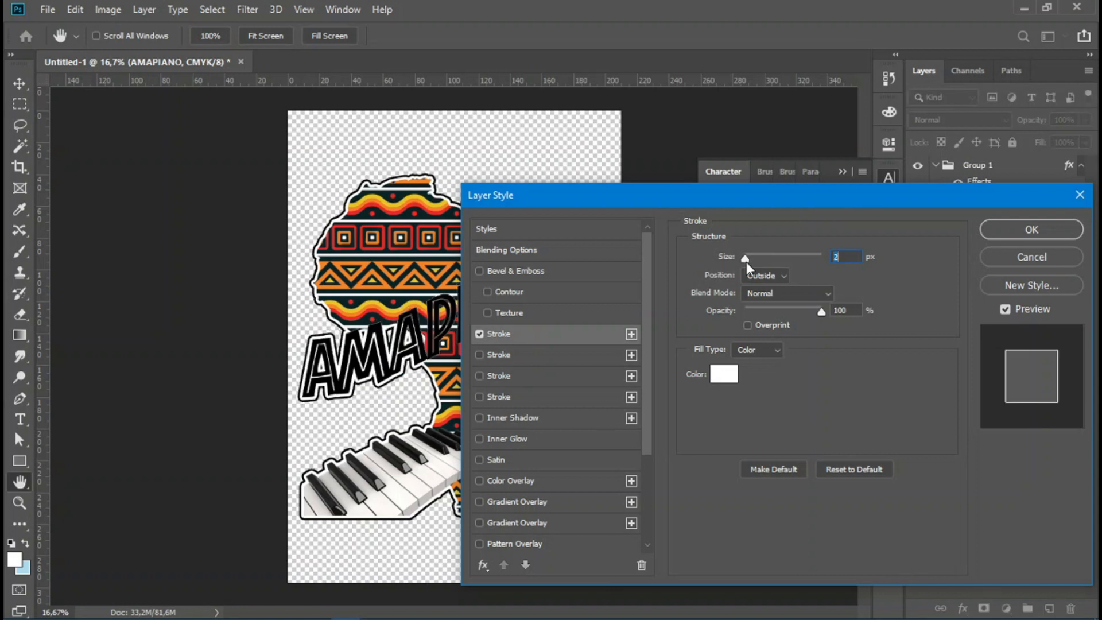
pyautogui.moveTo(750, 262); pyautogui.dragTo(754, 260)
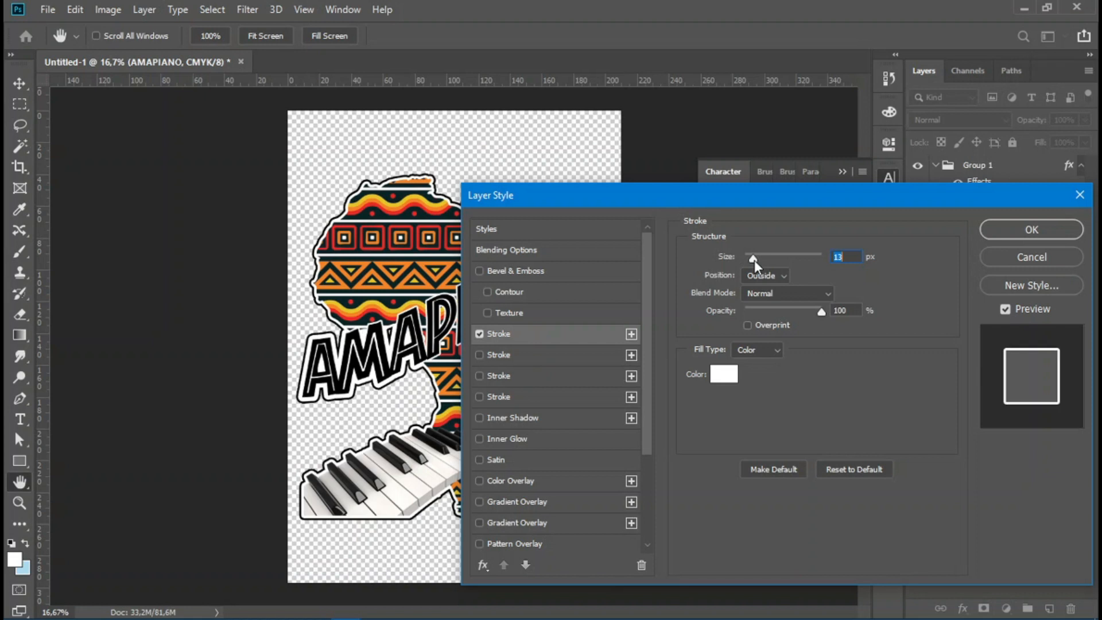
pyautogui.moveTo(774, 203); pyautogui.dragTo(614, 256)
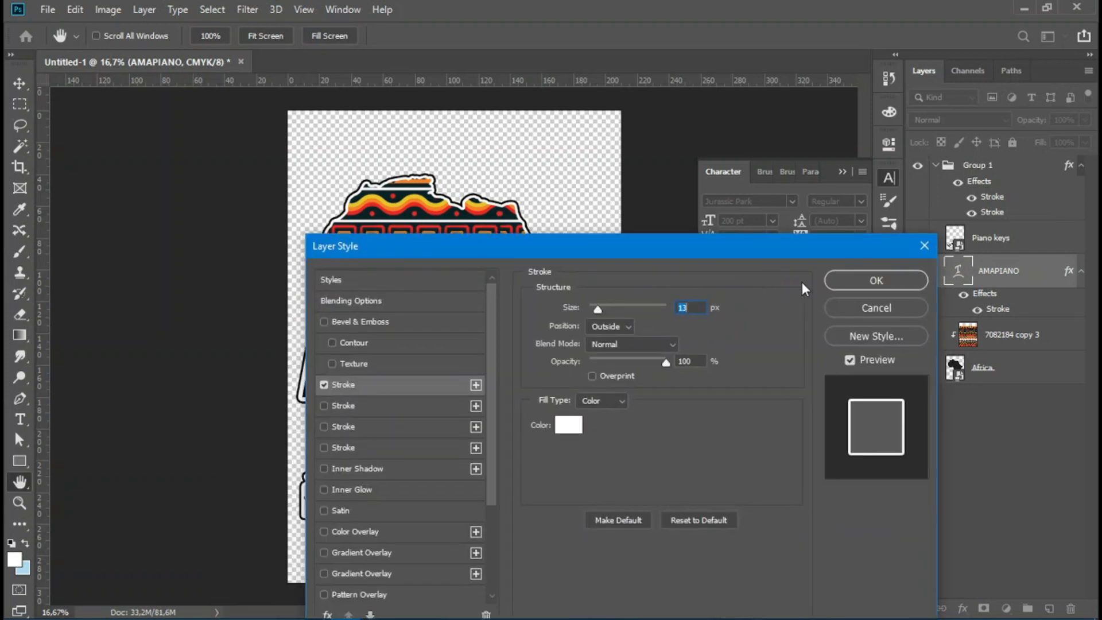
pyautogui.click(856, 287)
pyautogui.press('alt')
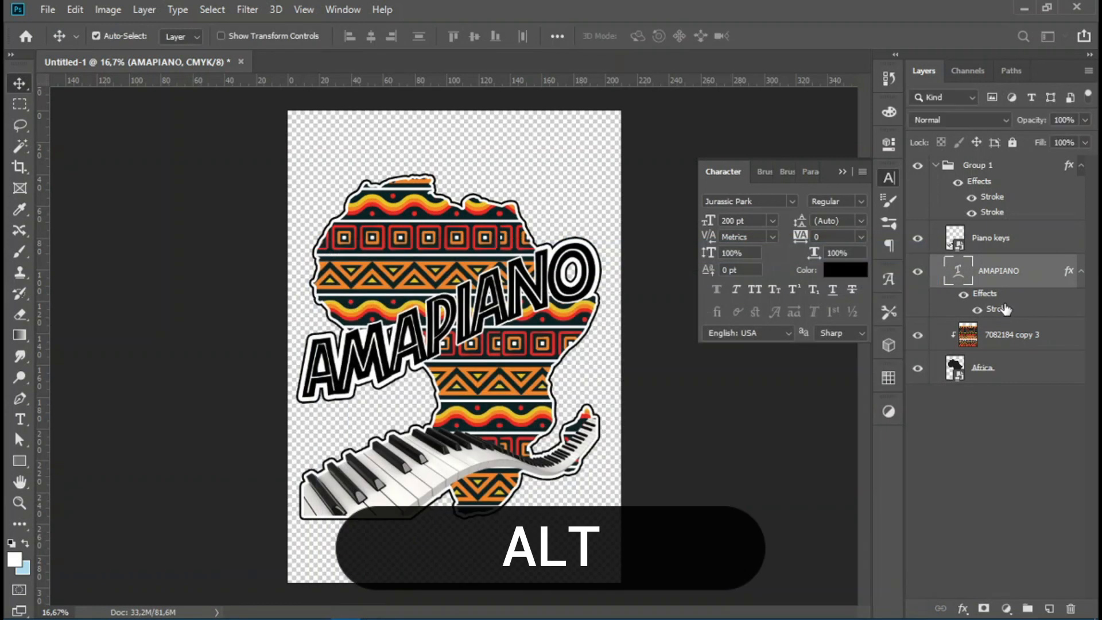
pyautogui.moveTo(1004, 309); pyautogui.dragTo(1002, 344)
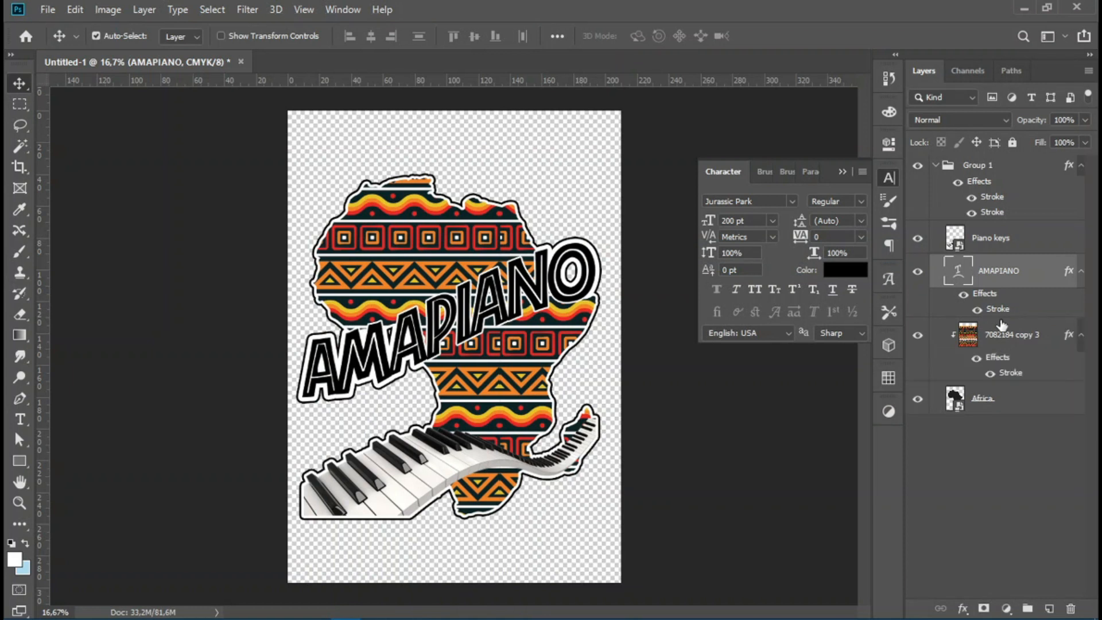
pyautogui.hotkey('ctrl', 'z')
# Step: Copy the stroke effect of the AMAPIANO text onto the Piano keys layer
pyautogui.moveTo(998, 310)
pyautogui.mouseDown()
pyautogui.moveTo(1007, 368)
pyautogui.moveTo(996, 240)
pyautogui.mouseUp()
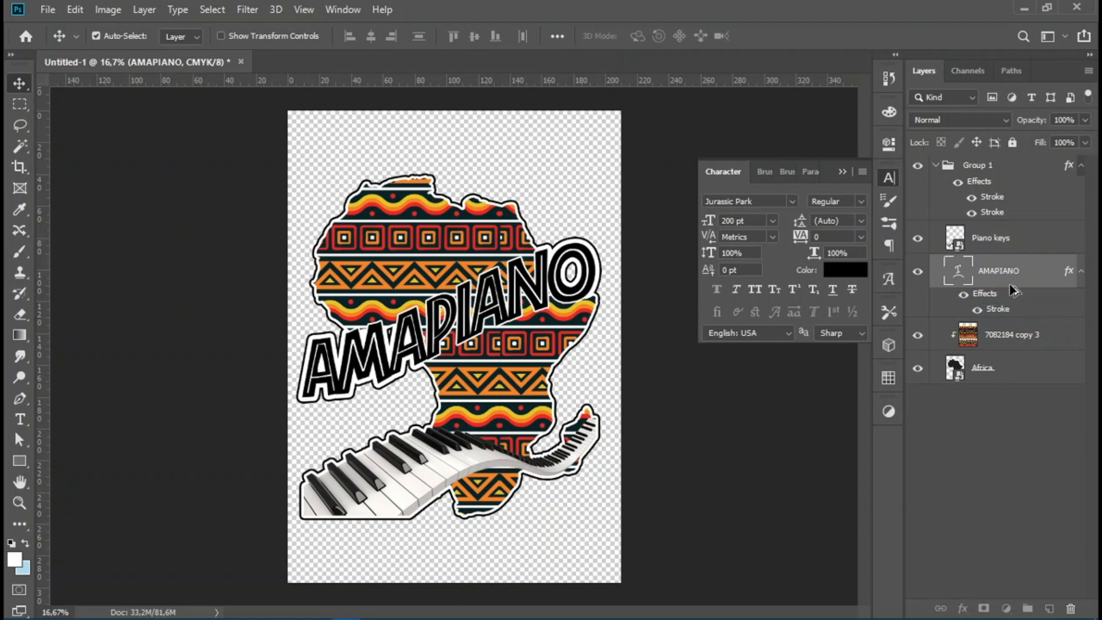